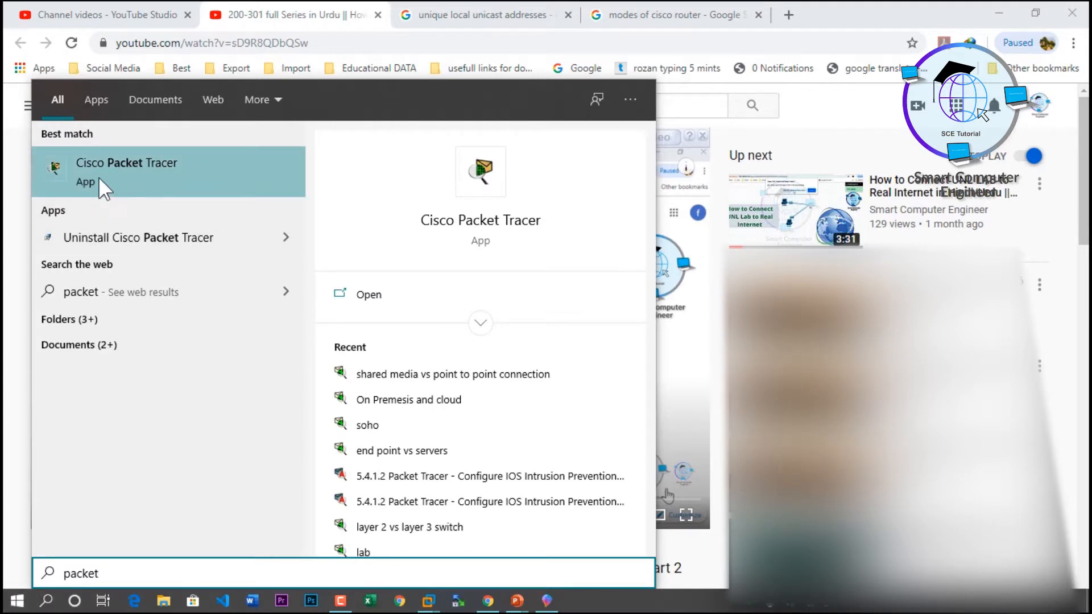
Step: Launch Cisco Packet Tracer from the Start menu's best match
{"action": "left_click", "coordinate": [135, 173]}
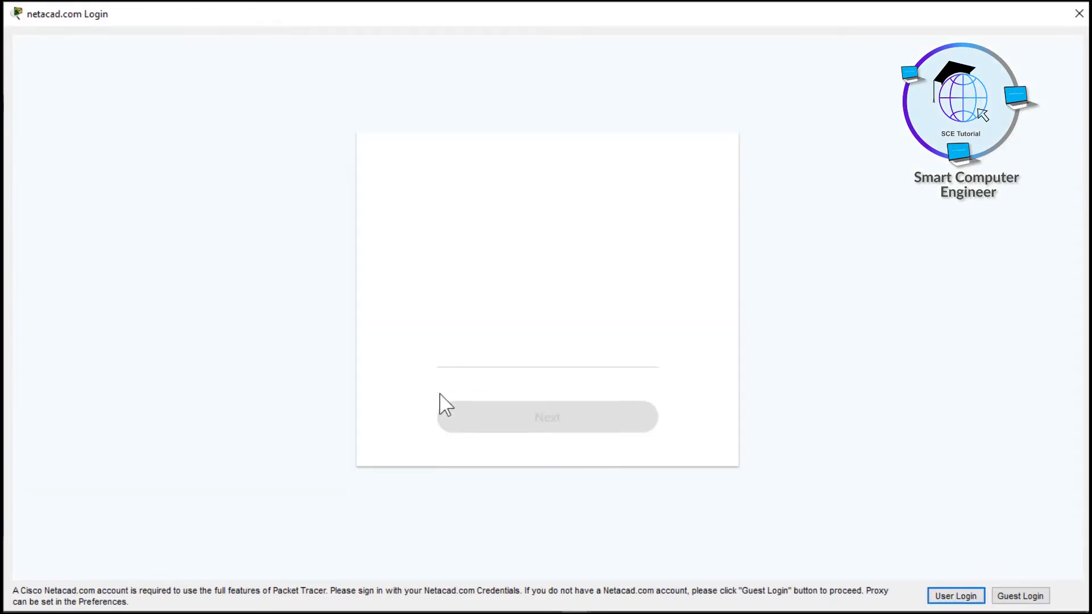
Step: Enter the account username, then the account password, to log in to Netacad
{"action": "left_click", "coordinate": [452, 341]}
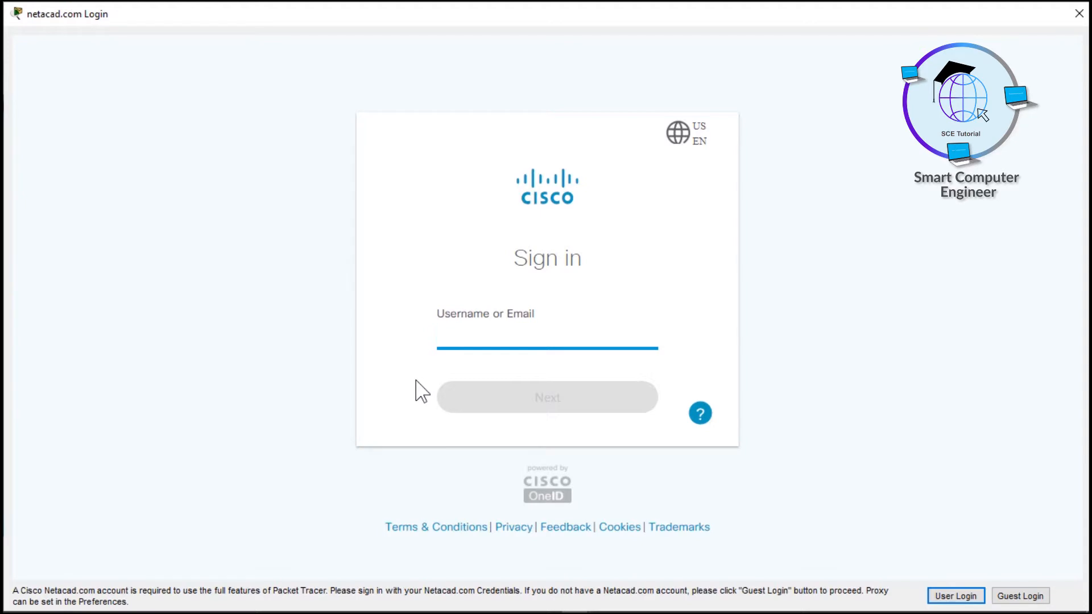
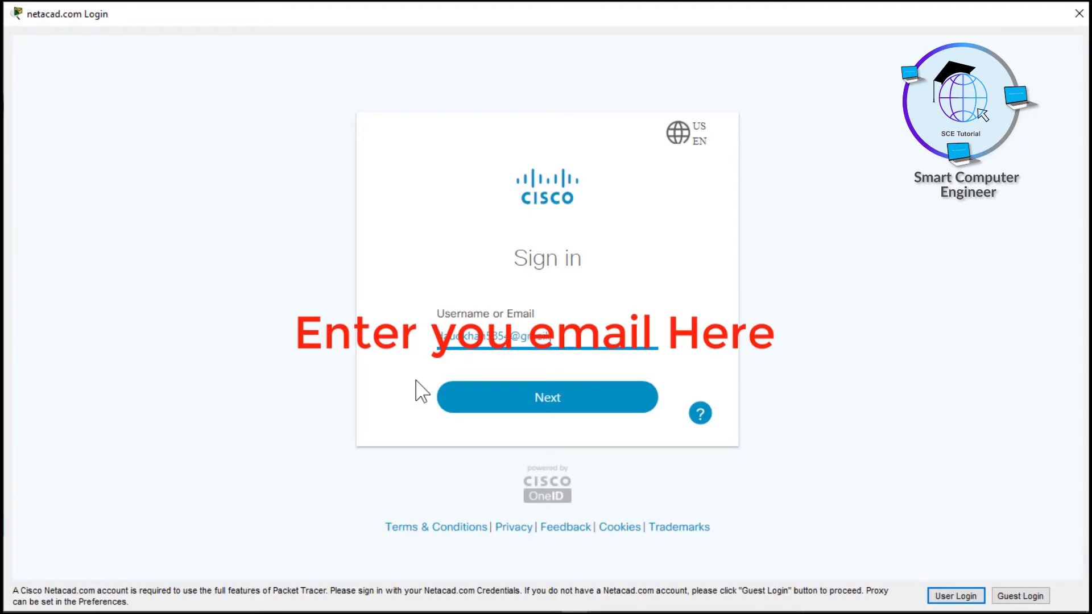
{"action": "key", "text": "Return"}
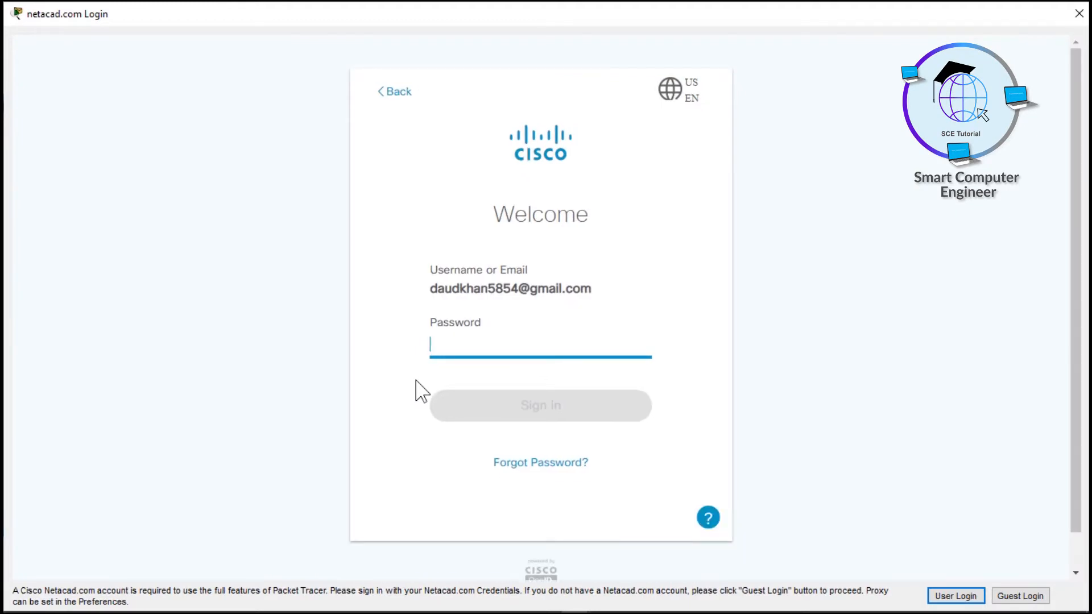
{"action": "type", "text": "•"}
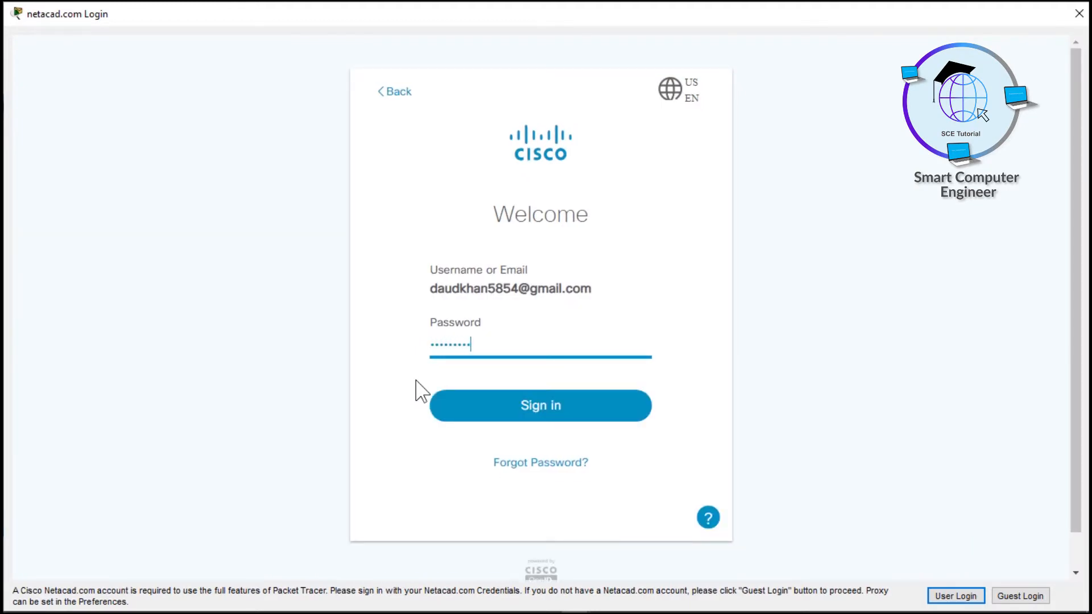
{"action": "key", "text": "Return"}
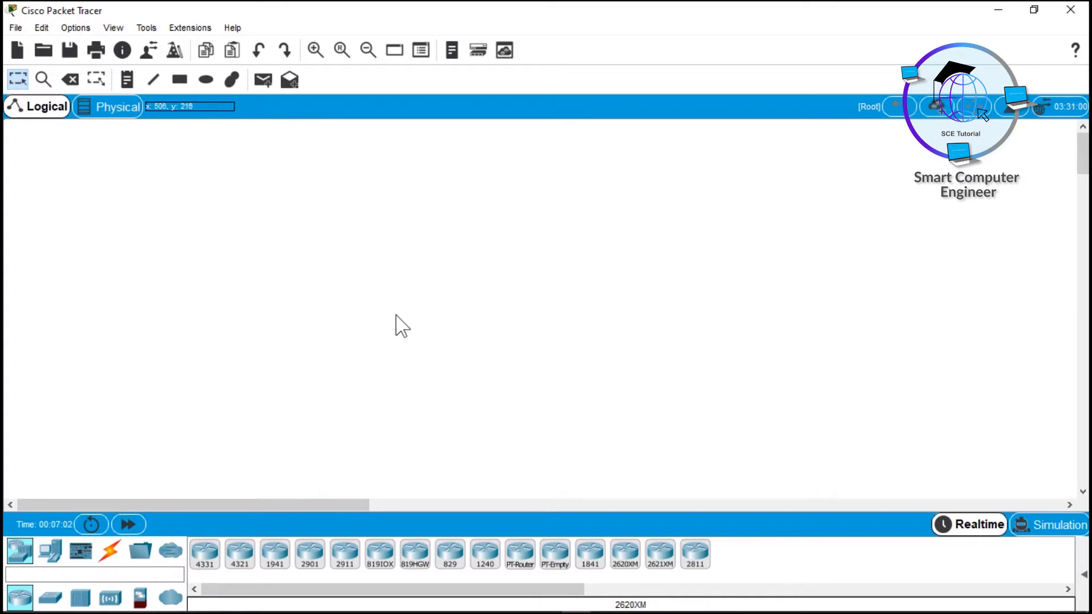
Step: Place a 2911 router mid-canvas and a 2960-24TT switch to its left
{"action": "left_click", "coordinate": [344, 556]}
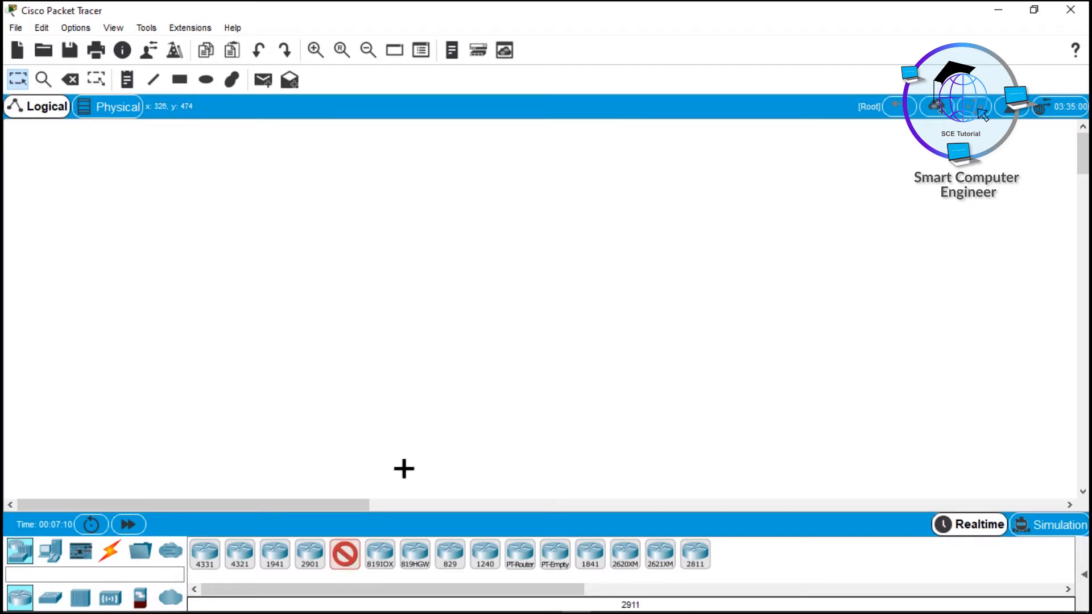
{"action": "left_click", "coordinate": [514, 269]}
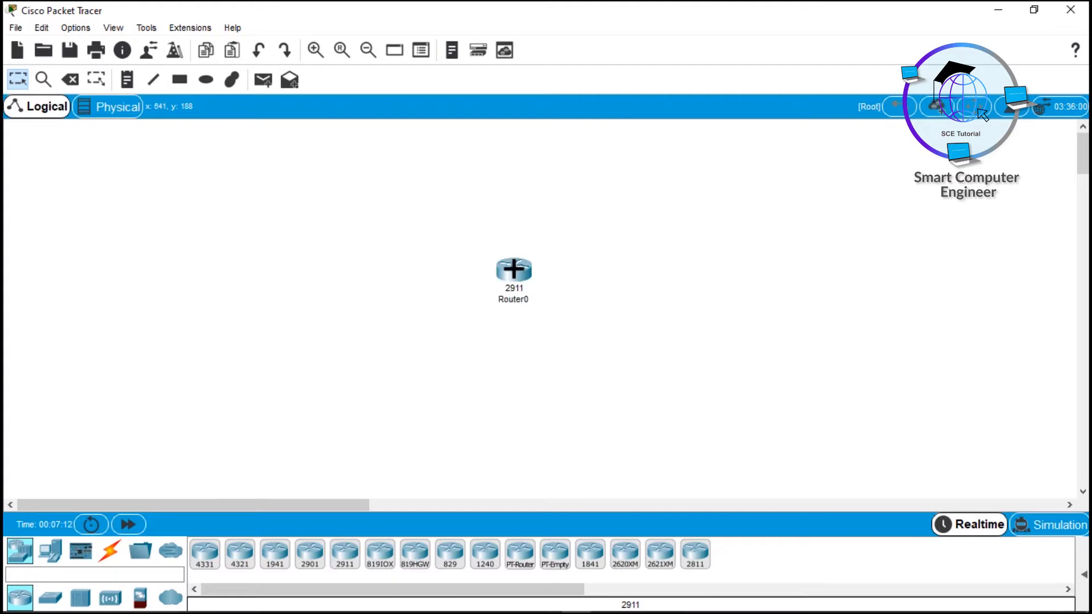
{"action": "left_click", "coordinate": [51, 599]}
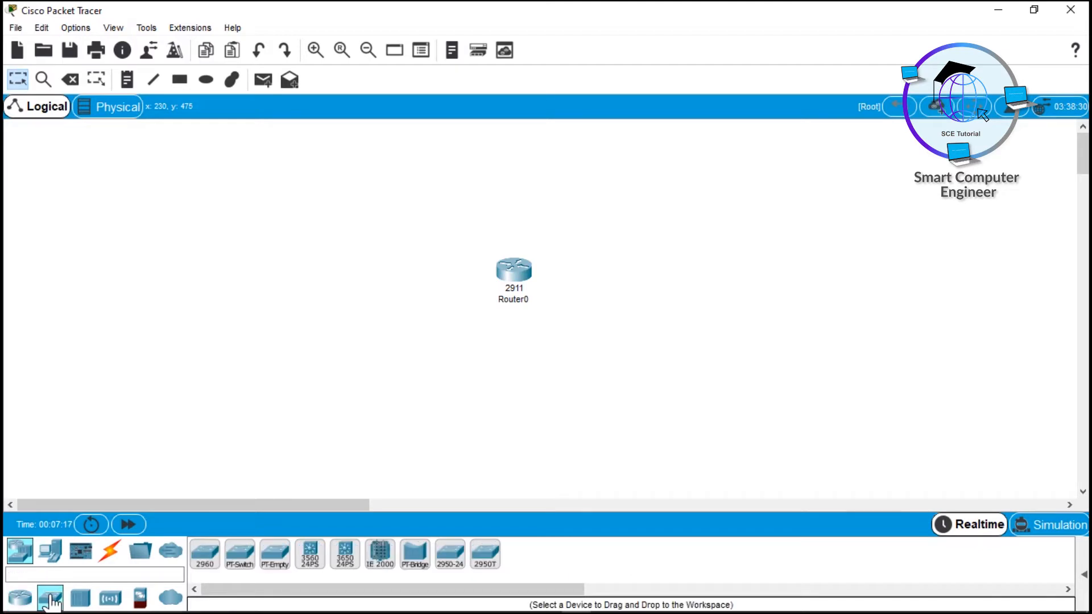
{"action": "left_click", "coordinate": [205, 564]}
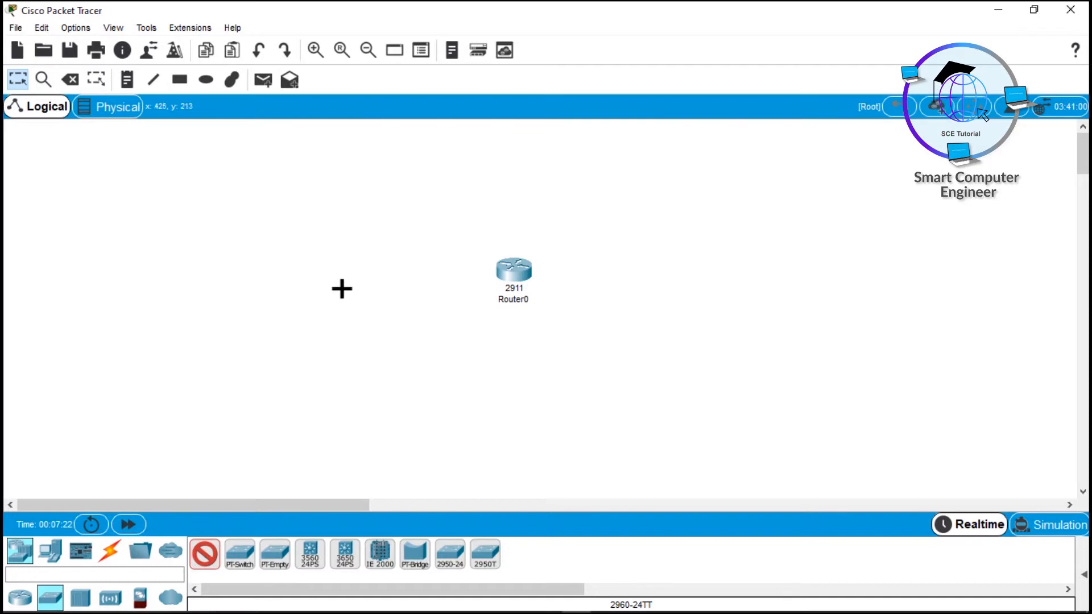
{"action": "left_click", "coordinate": [350, 278]}
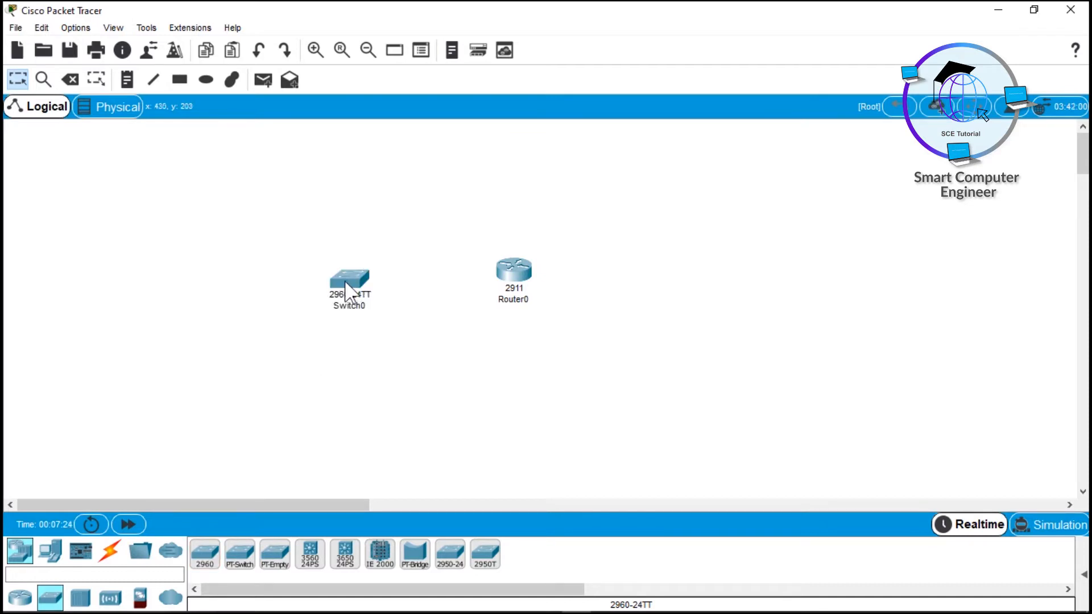
{"action": "left_click", "coordinate": [53, 558]}
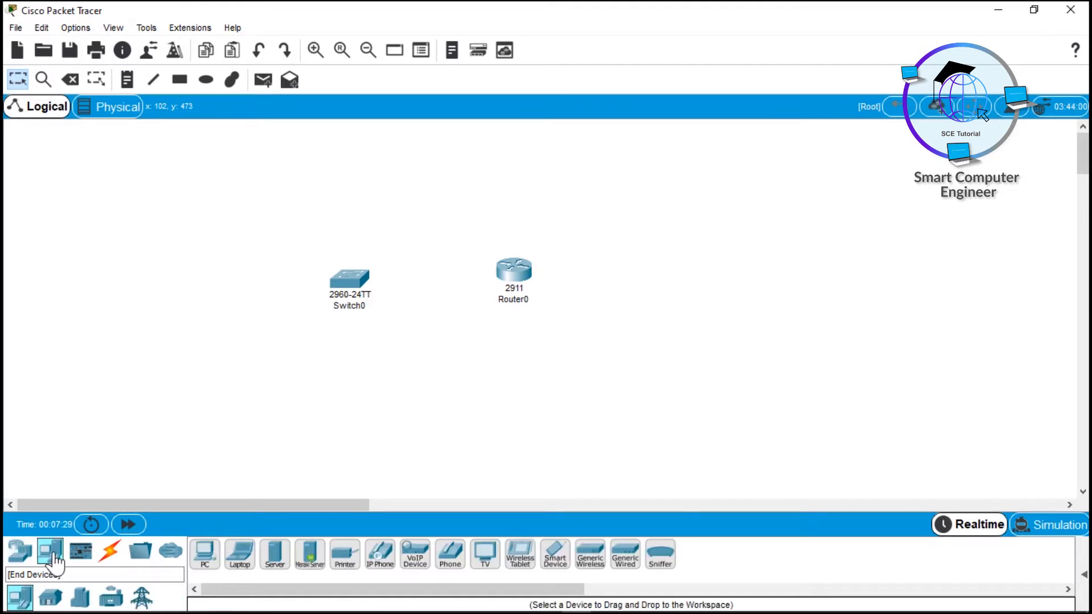
Step: Place PC0, PC1 and PC2 one at a time across the upper left
{"action": "left_click", "coordinate": [203, 565]}
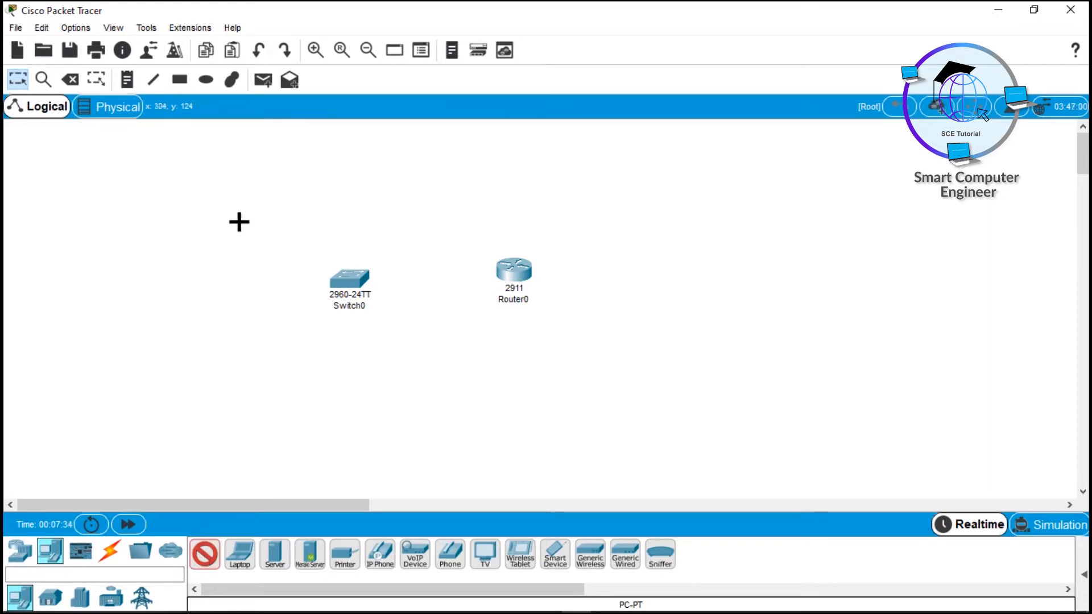
{"action": "left_click", "coordinate": [245, 172]}
{"action": "left_click", "coordinate": [206, 554]}
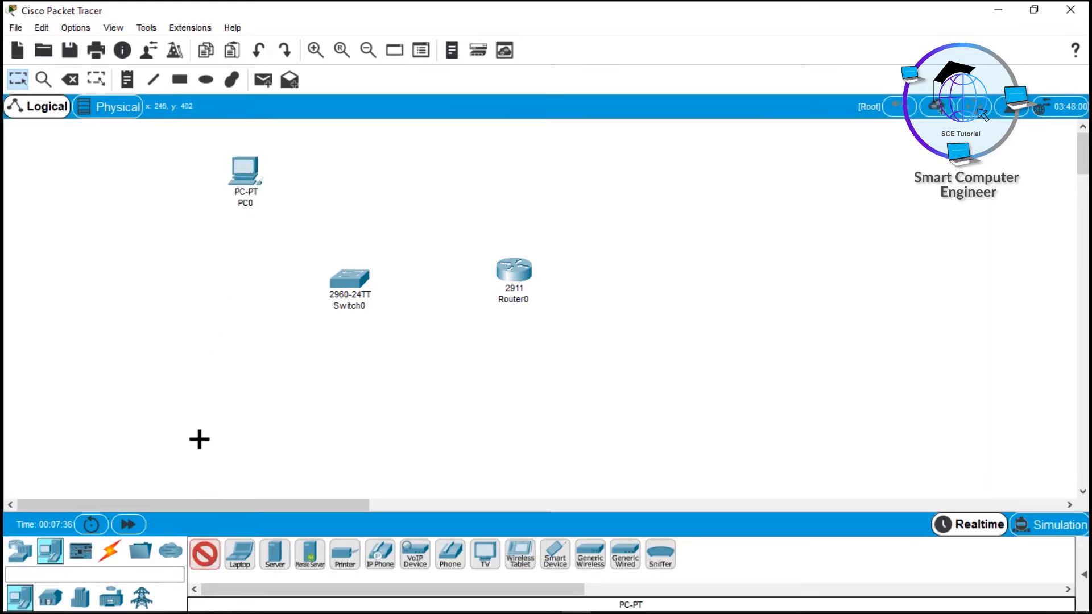
{"action": "left_click", "coordinate": [184, 181]}
{"action": "left_click", "coordinate": [204, 554]}
{"action": "left_click", "coordinate": [130, 208]}
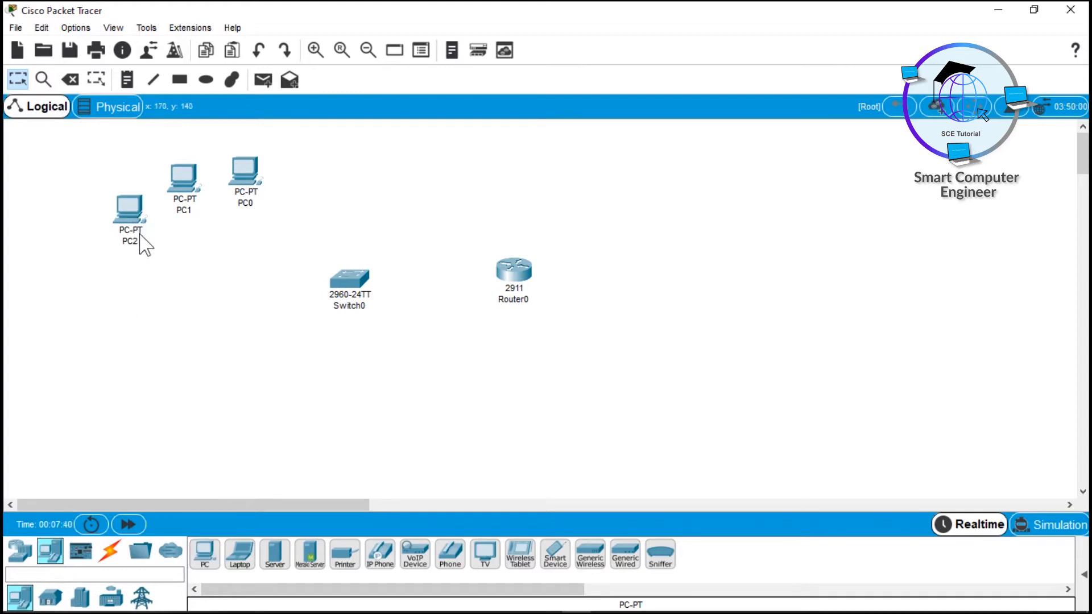
Step: Place PC3 through PC7 in an arc down the left side of the switch
{"action": "mouse_move", "coordinate": [141, 241]}
{"action": "key", "text": "ctrl"}
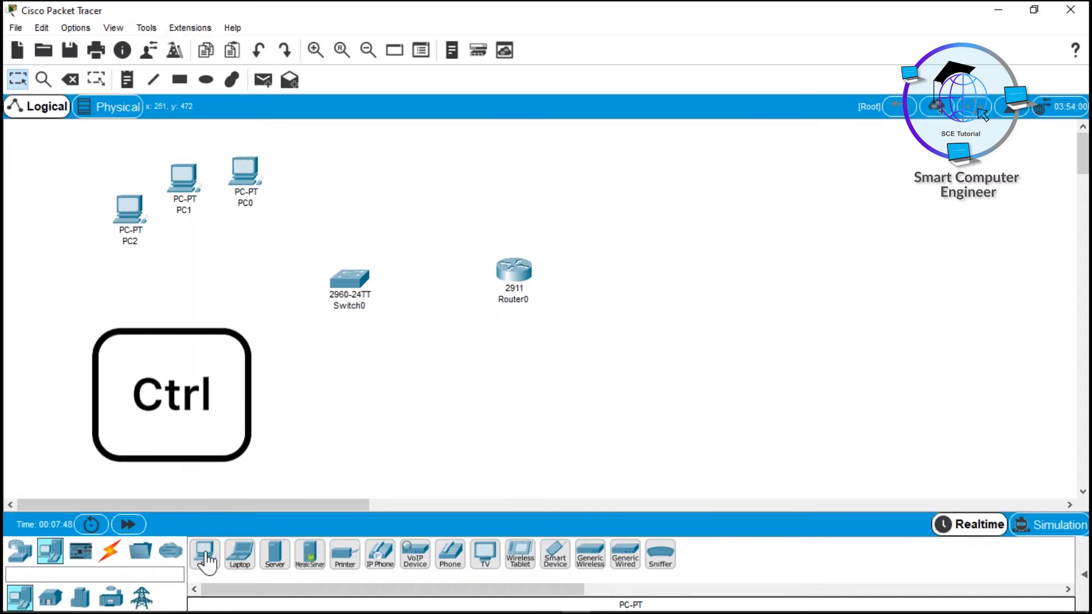
{"action": "left_click", "coordinate": [205, 554], "text": "ctrl"}
{"action": "left_click", "coordinate": [114, 277]}
{"action": "left_click", "coordinate": [128, 343]}
{"action": "left_click", "coordinate": [152, 403]}
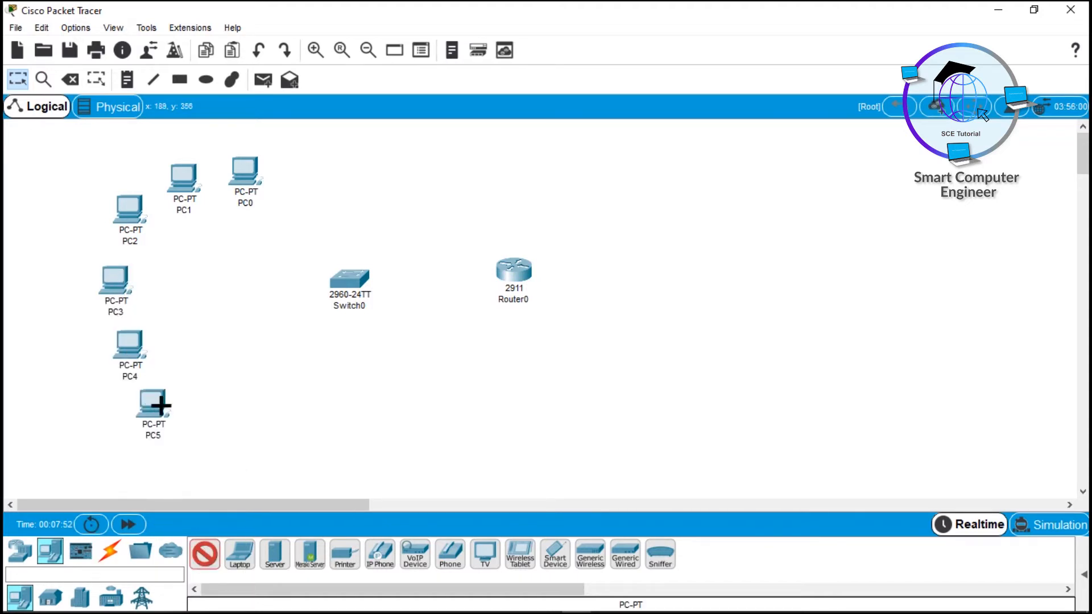
{"action": "left_click", "coordinate": [179, 412]}
{"action": "left_click", "coordinate": [221, 429]}
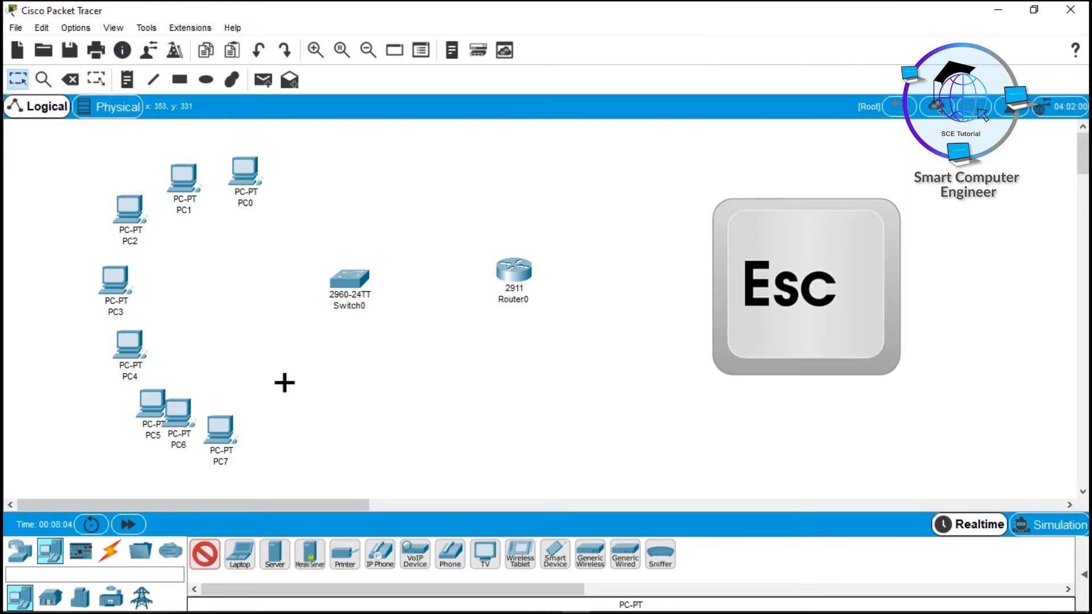
{"action": "key", "text": "Escape"}
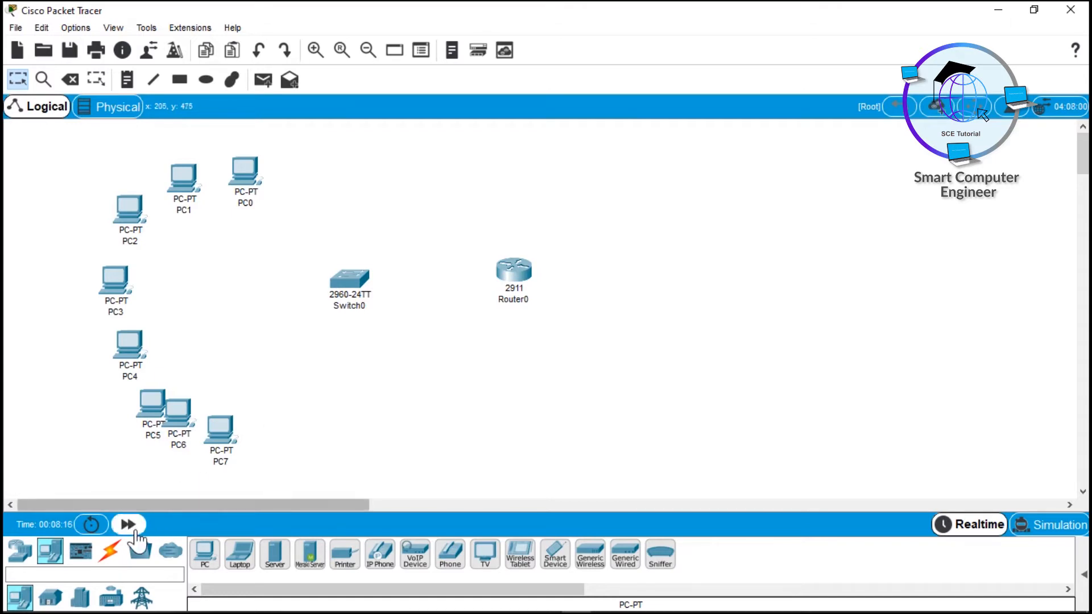
Step: Arm the Copper Straight-Through cable from the Connections category
{"action": "left_click", "coordinate": [112, 555]}
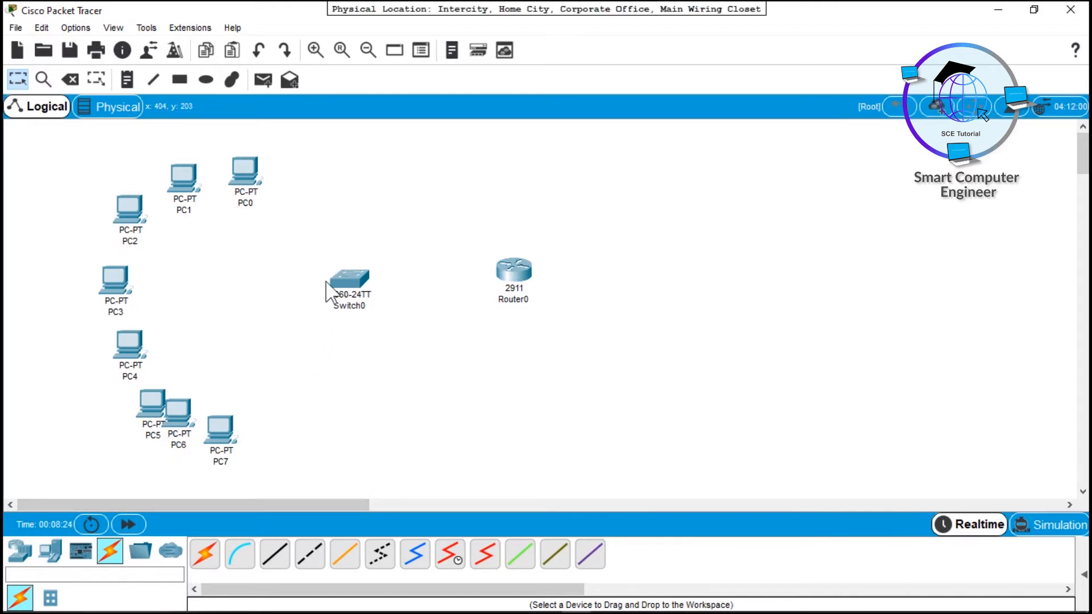
{"action": "mouse_move", "coordinate": [328, 289]}
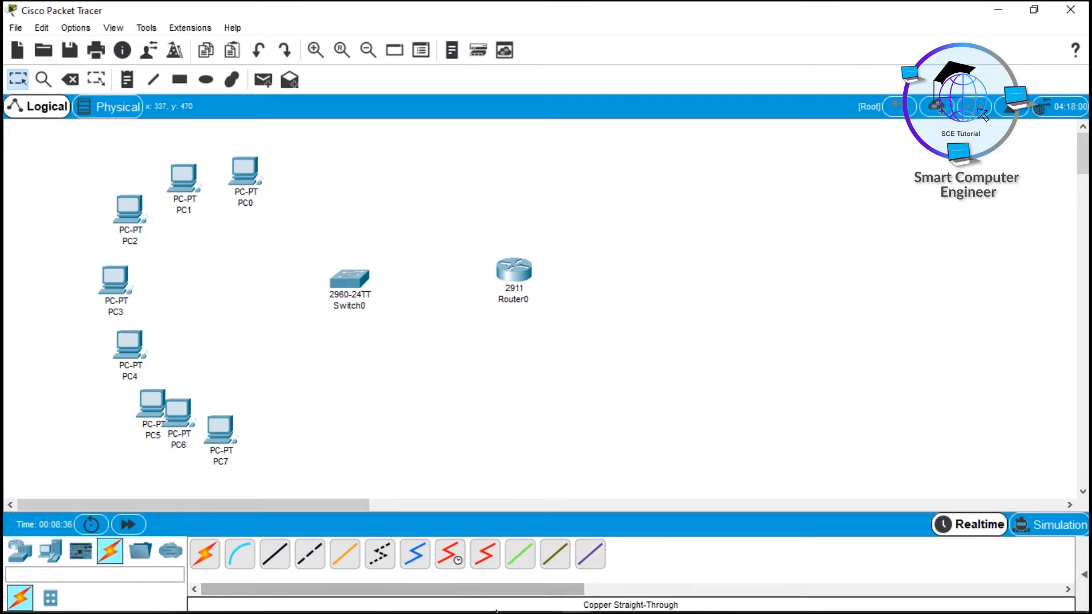
{"action": "left_click", "coordinate": [277, 562]}
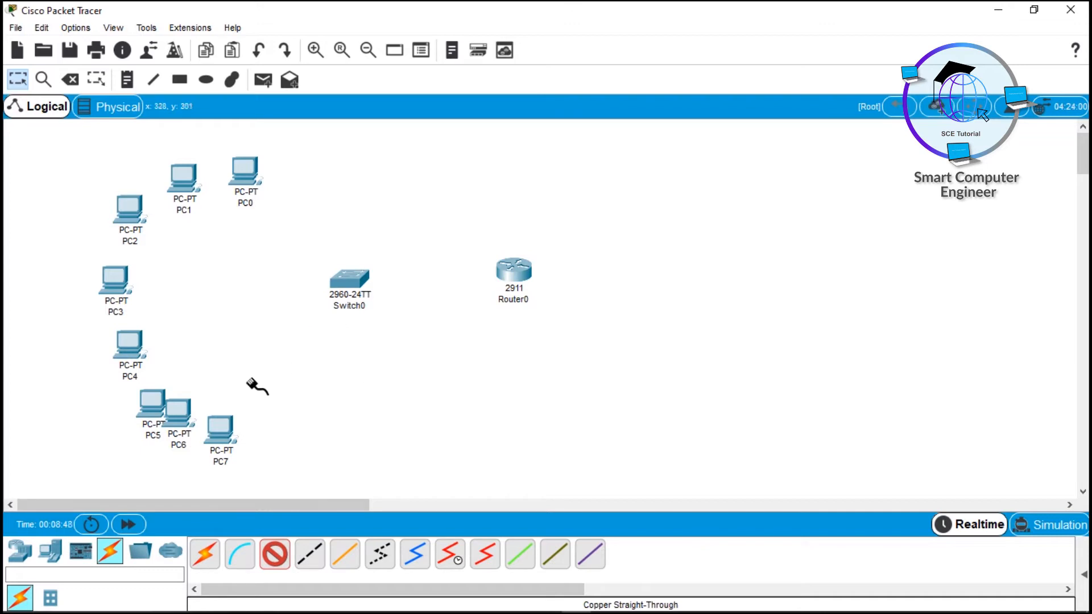
Step: Cable Router0 GigabitEthernet0/0 to Switch0 GigabitEthernet0/1 with copper straight-through
{"action": "left_click", "coordinate": [514, 266]}
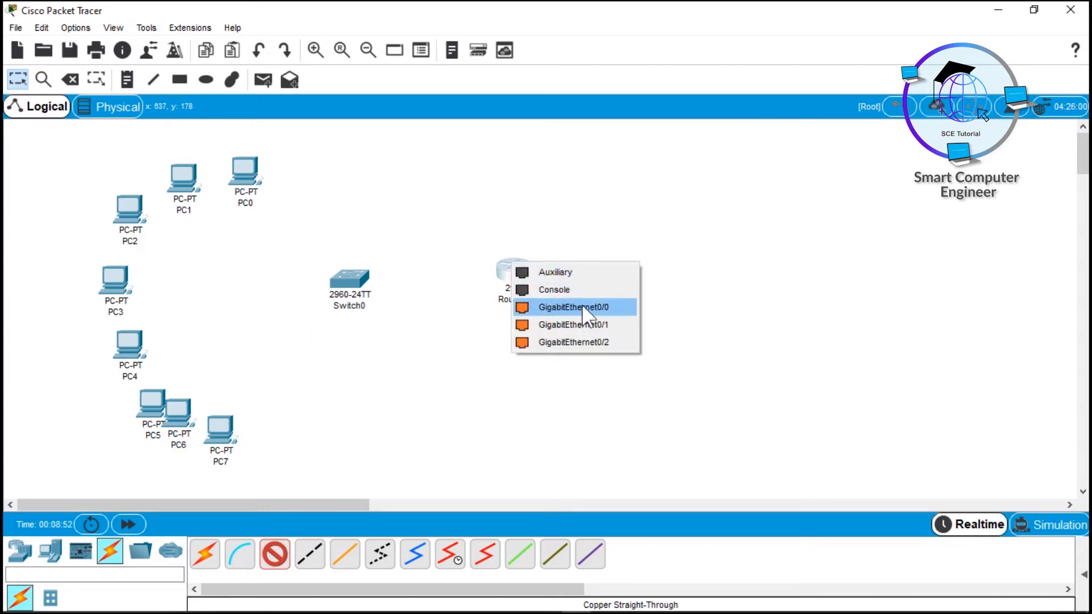
{"action": "left_click", "coordinate": [599, 308]}
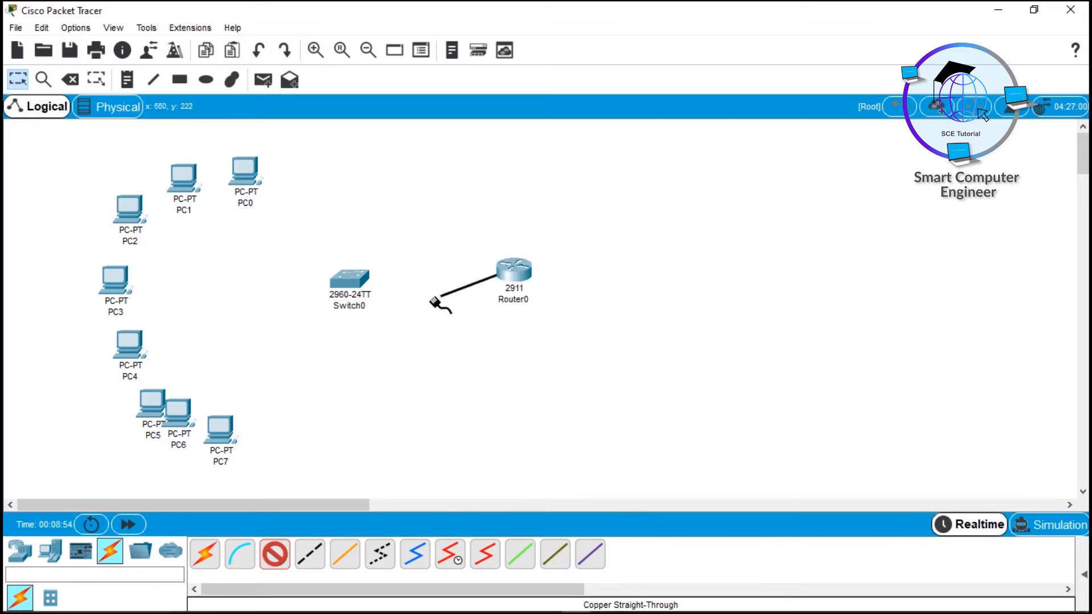
{"action": "left_click", "coordinate": [364, 281]}
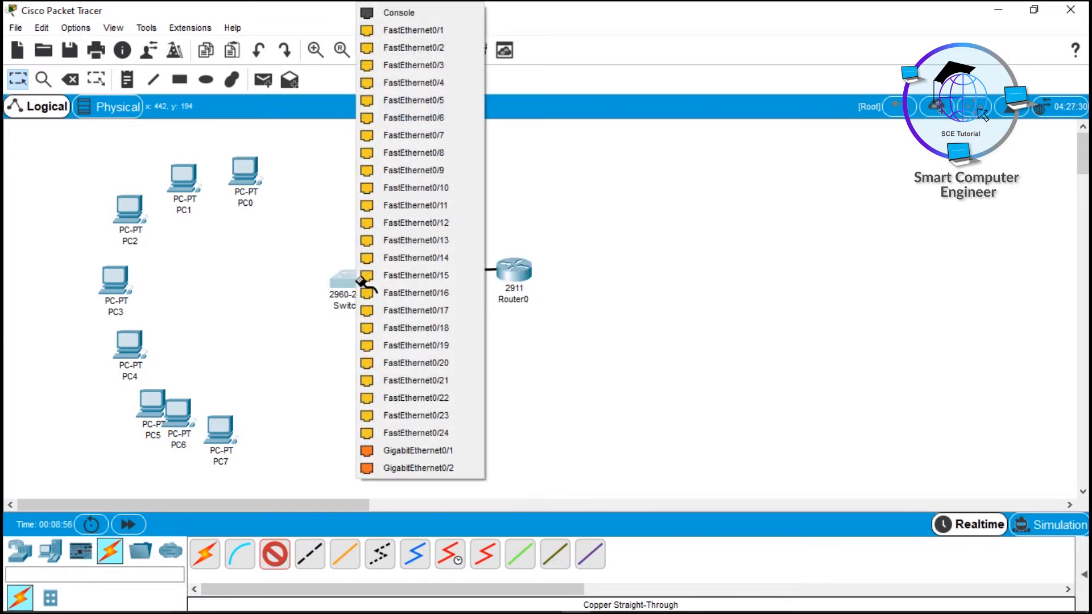
{"action": "left_click", "coordinate": [434, 451]}
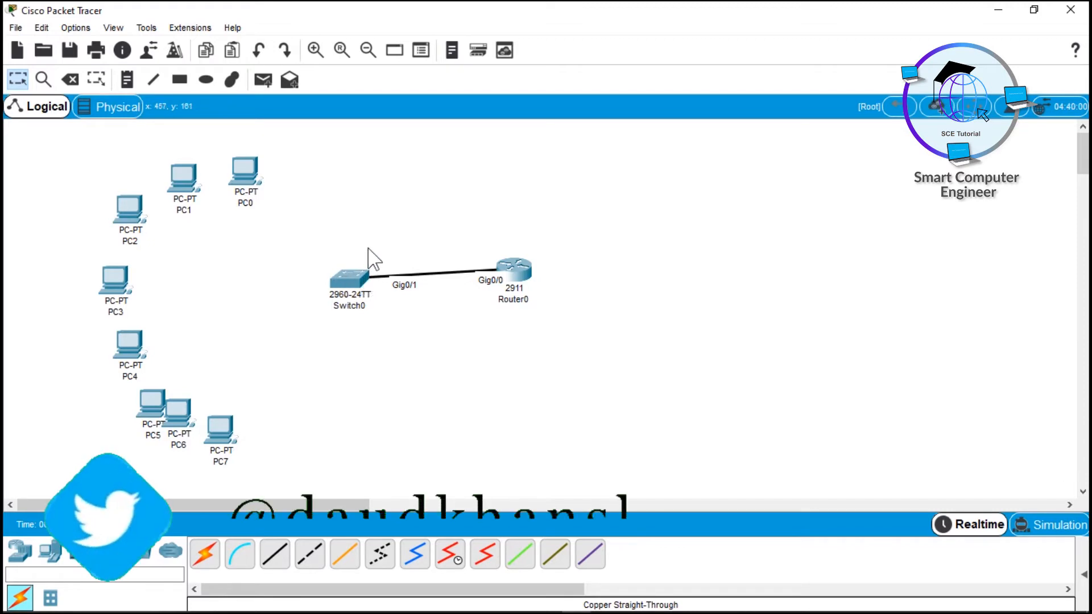
{"action": "left_click_drag", "start_coordinate": [354, 244], "coordinate": [402, 309]}
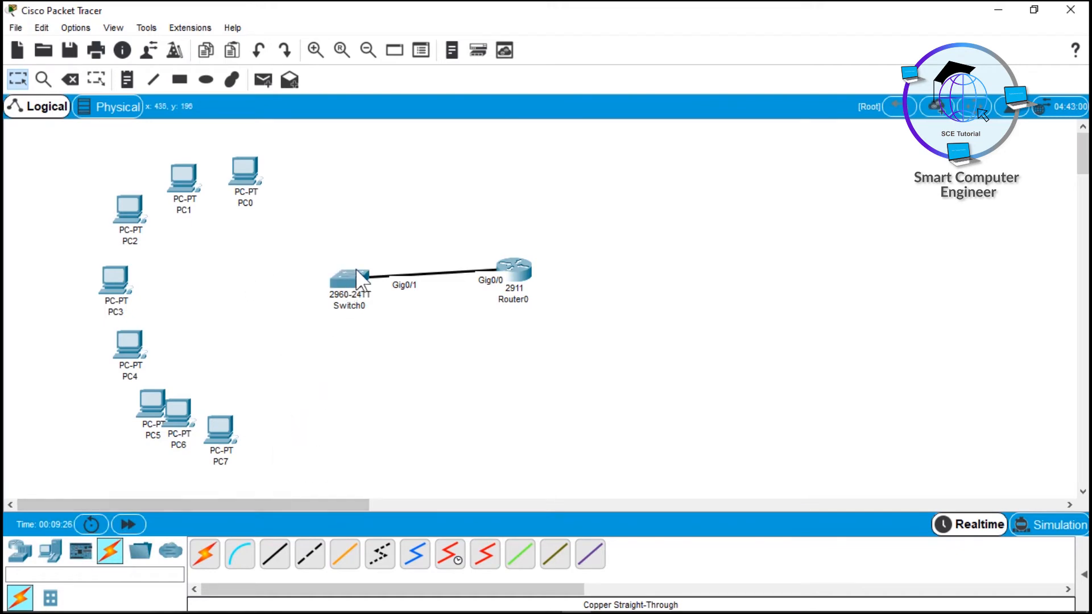
Step: Cable PC0–PC3 FastEthernet0 to Switch0 ports Fa0/1, Fa0/2, Fa0/3 and Fa0/4
{"action": "left_click", "coordinate": [274, 560], "text": "ctrl"}
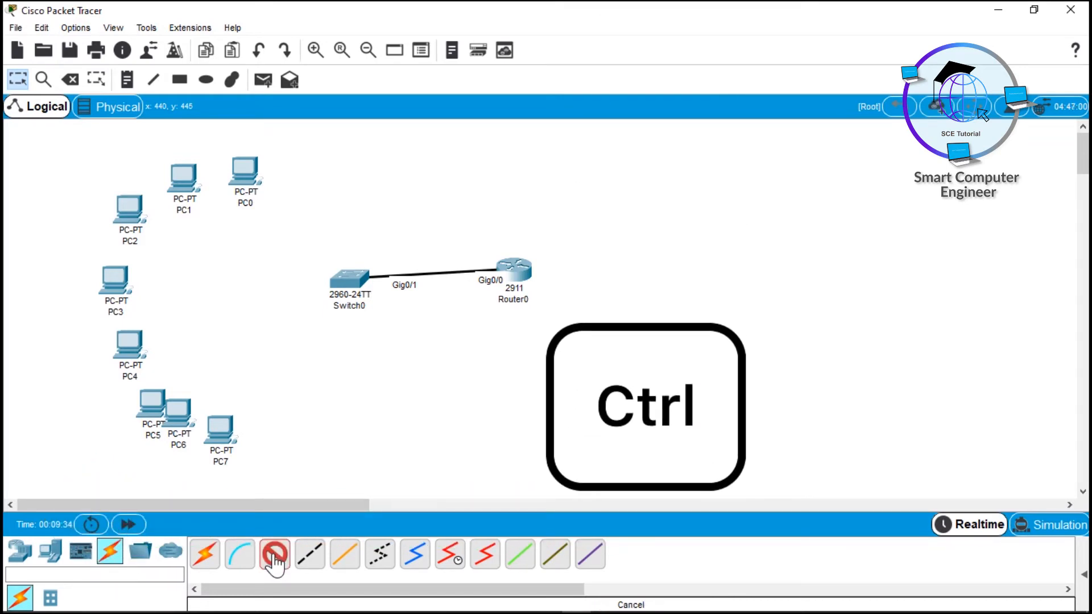
{"action": "left_click", "coordinate": [248, 166]}
{"action": "left_click", "coordinate": [302, 223]}
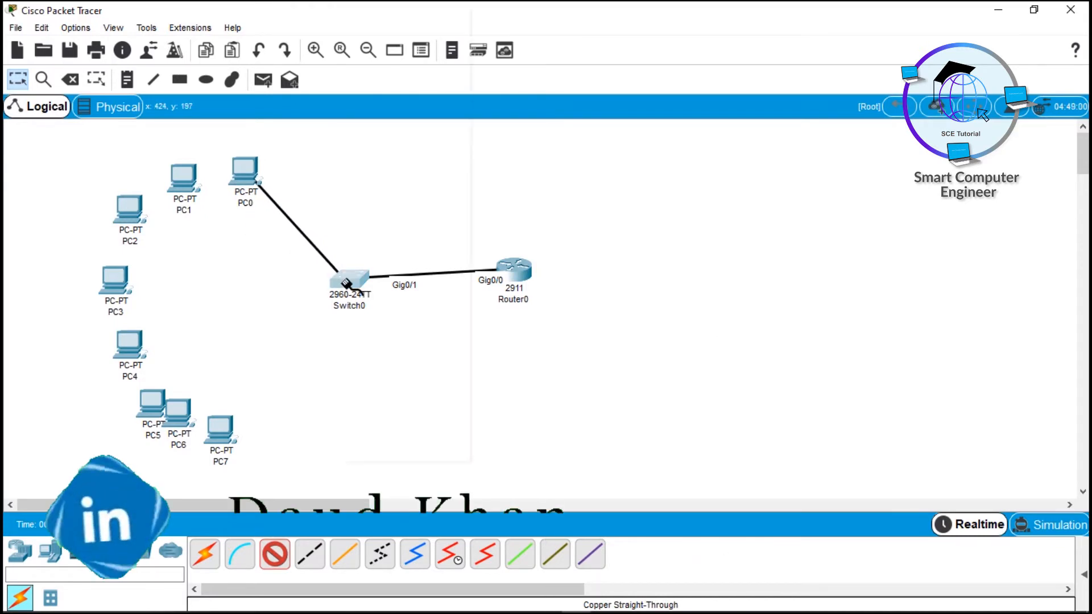
{"action": "left_click", "coordinate": [343, 281]}
{"action": "left_click", "coordinate": [376, 30]}
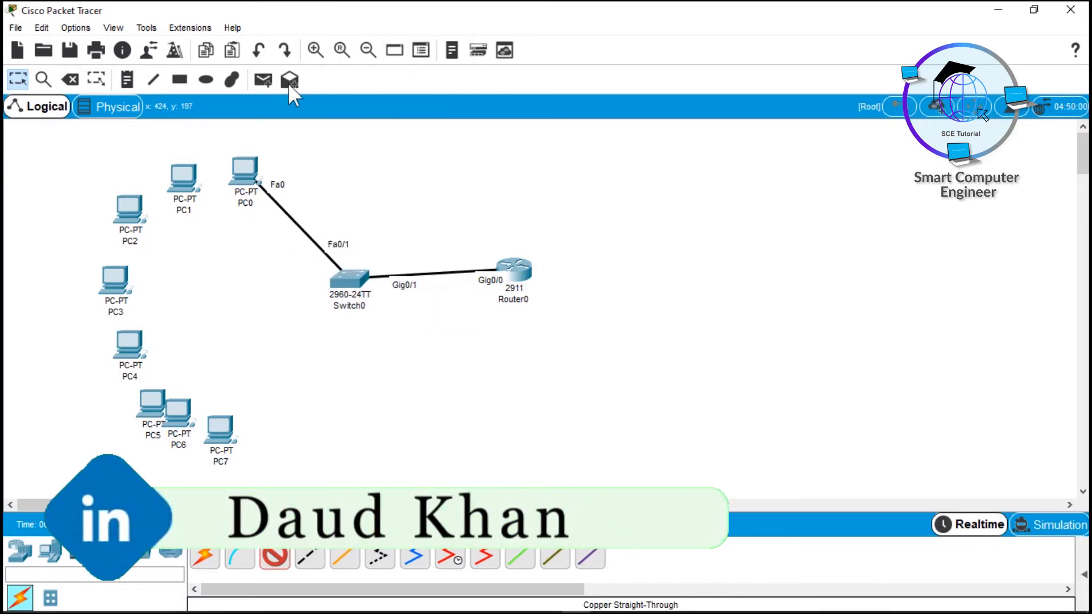
{"action": "left_click", "coordinate": [183, 176]}
{"action": "left_click", "coordinate": [231, 231]}
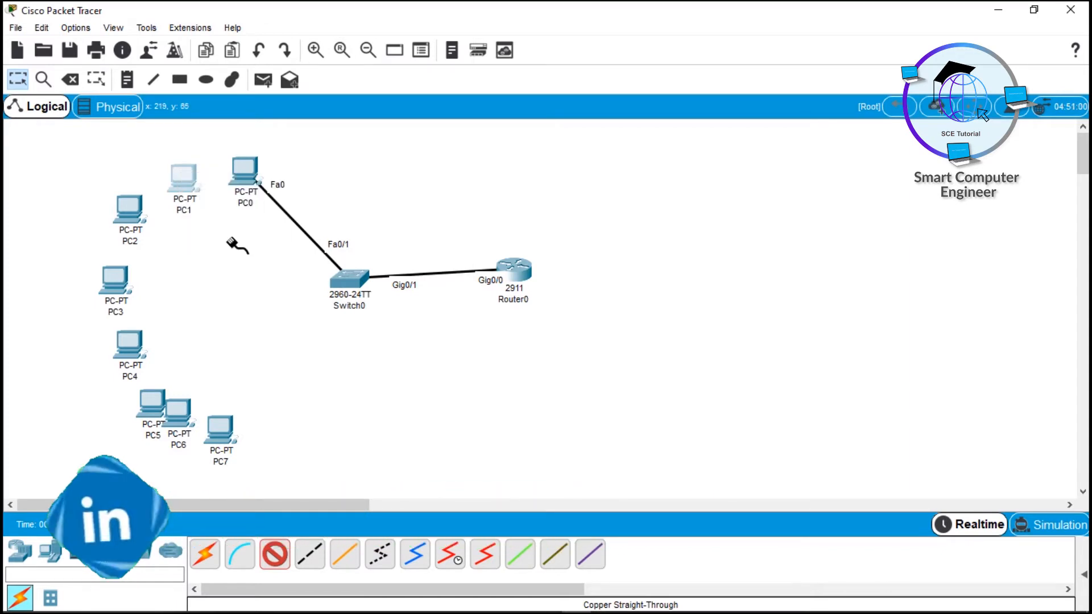
{"action": "left_click", "coordinate": [342, 277]}
{"action": "left_click", "coordinate": [380, 30]}
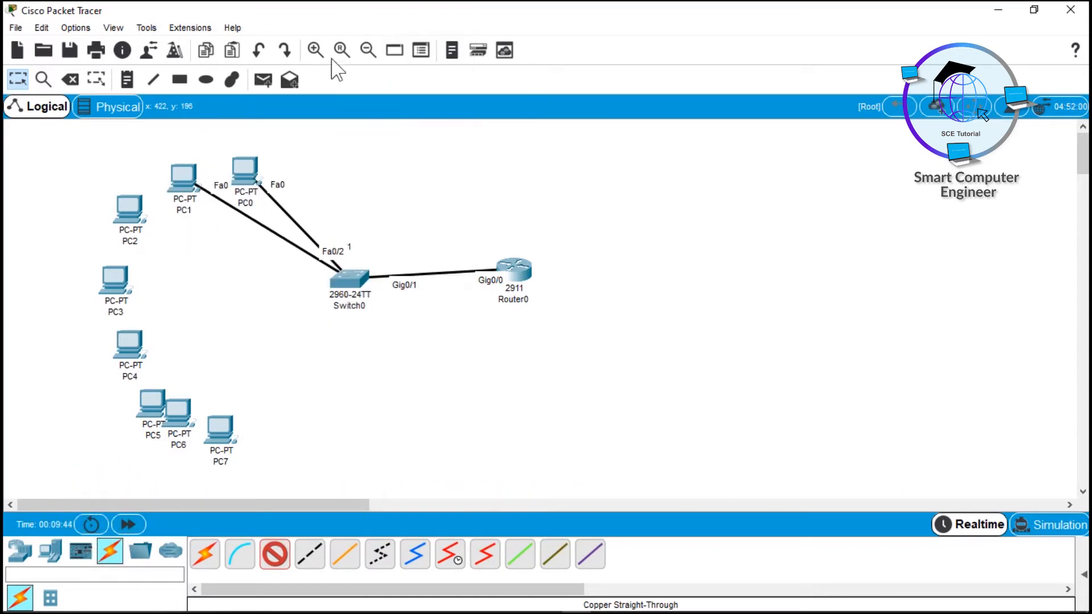
{"action": "left_click", "coordinate": [128, 209]}
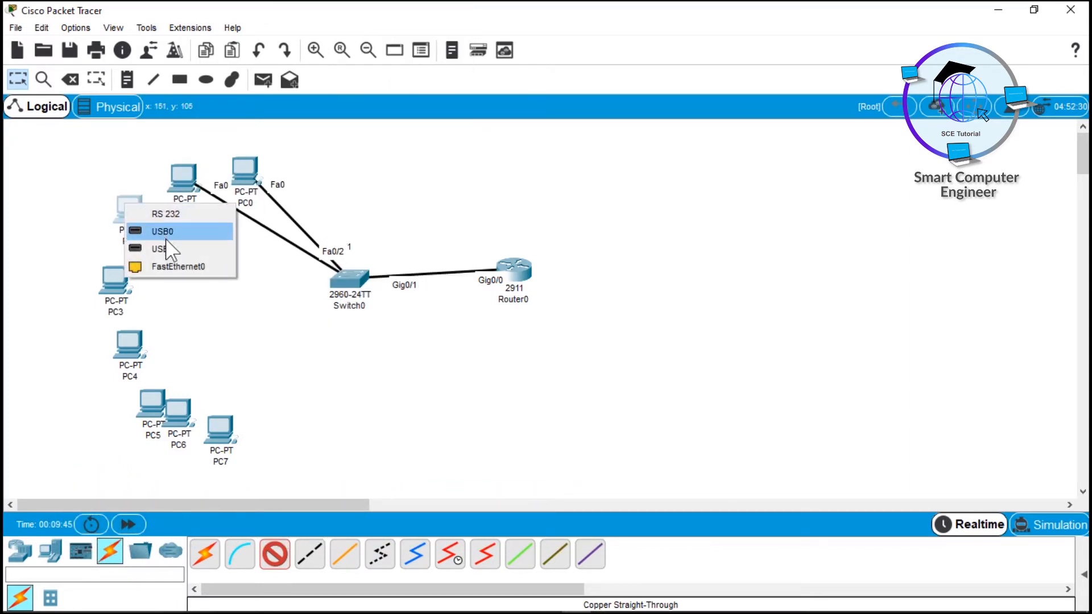
{"action": "left_click", "coordinate": [180, 265]}
{"action": "left_click", "coordinate": [349, 276]}
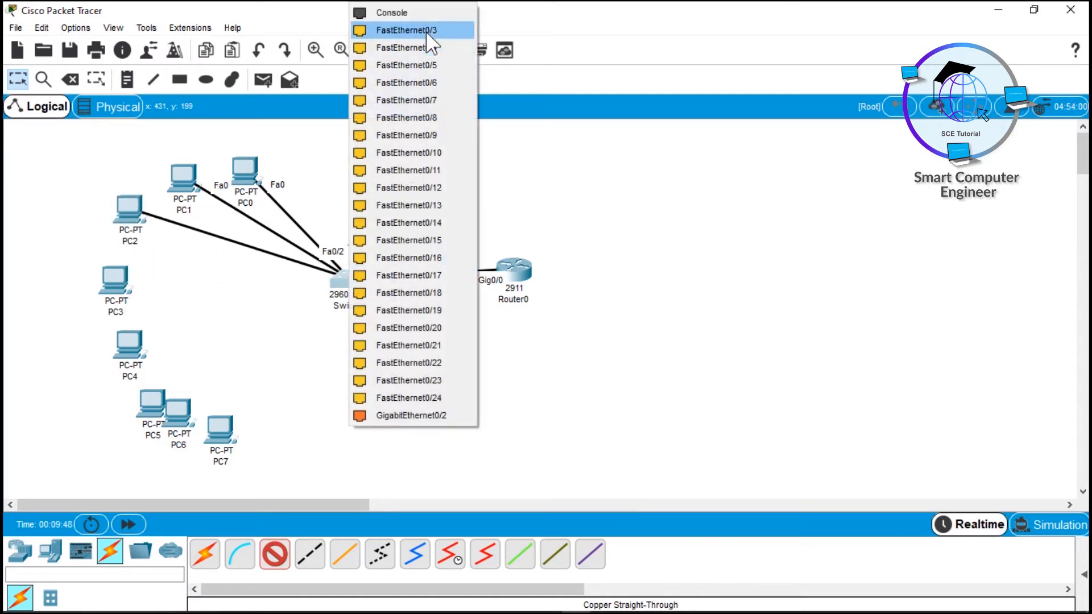
{"action": "left_click", "coordinate": [402, 29]}
{"action": "left_click", "coordinate": [115, 279]}
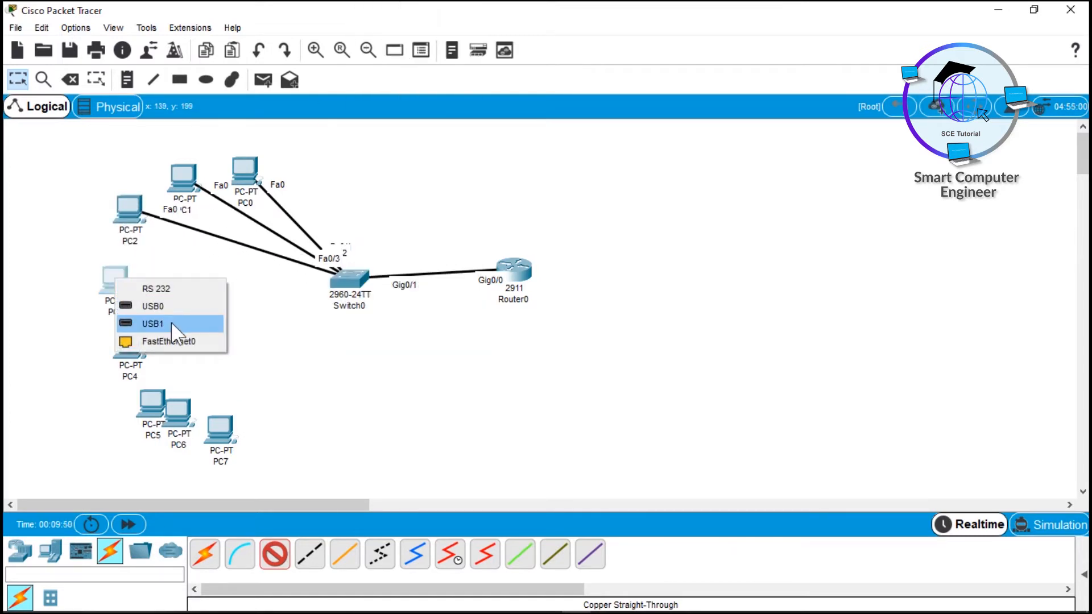
{"action": "left_click", "coordinate": [171, 341]}
{"action": "left_click", "coordinate": [345, 278]}
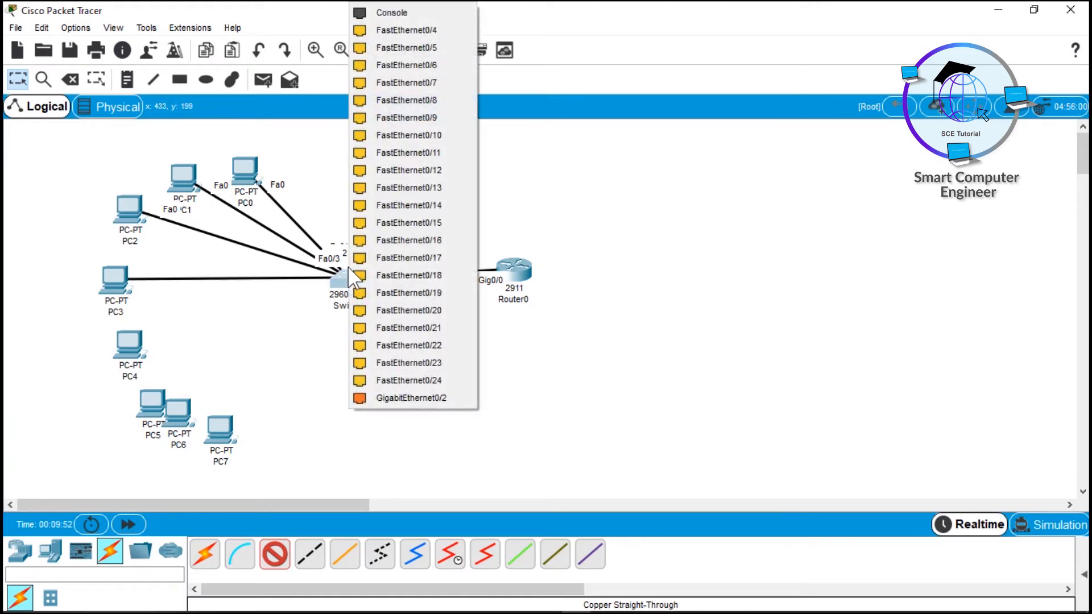
{"action": "left_click", "coordinate": [398, 31]}
Step: Cable PC4–PC7 FastEthernet0 to Switch0 ports Fa0/5, Fa0/6, Fa0/7 and Fa0/8
{"action": "left_click", "coordinate": [140, 348]}
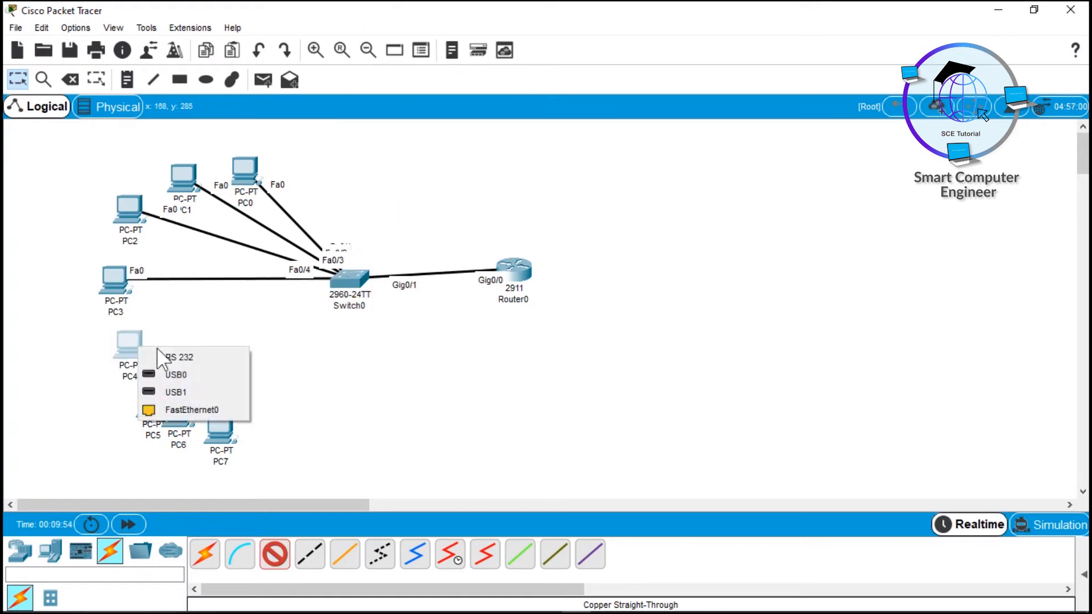
{"action": "left_click", "coordinate": [203, 414]}
{"action": "left_click", "coordinate": [347, 278]}
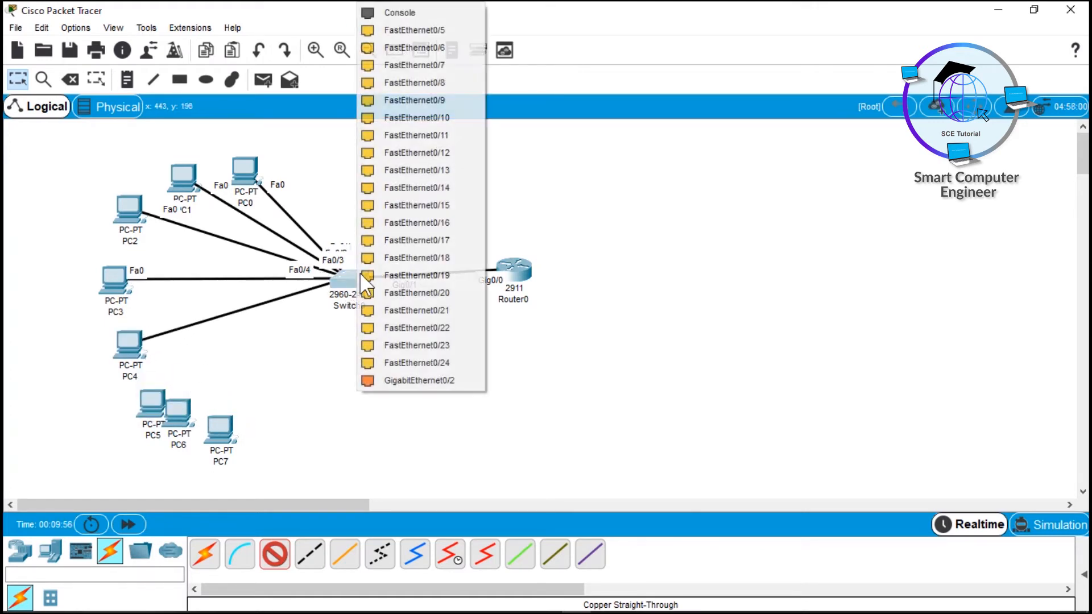
{"action": "left_click", "coordinate": [414, 30]}
{"action": "left_click", "coordinate": [149, 403]}
{"action": "left_click", "coordinate": [220, 462]}
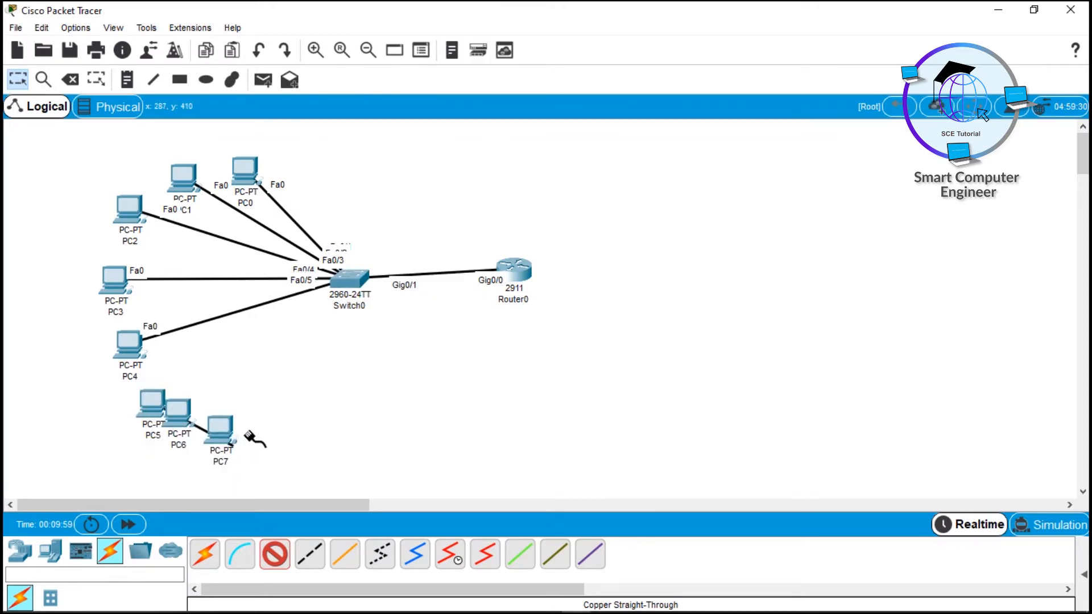
{"action": "left_click", "coordinate": [348, 284]}
{"action": "left_click", "coordinate": [426, 40]}
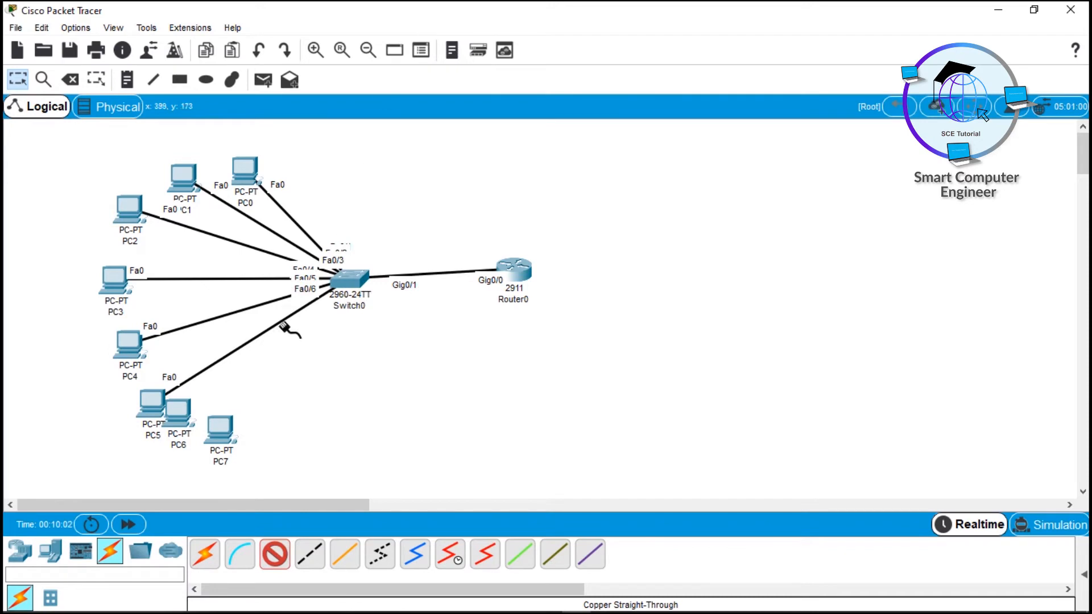
{"action": "left_click", "coordinate": [188, 416]}
{"action": "left_click", "coordinate": [261, 477]}
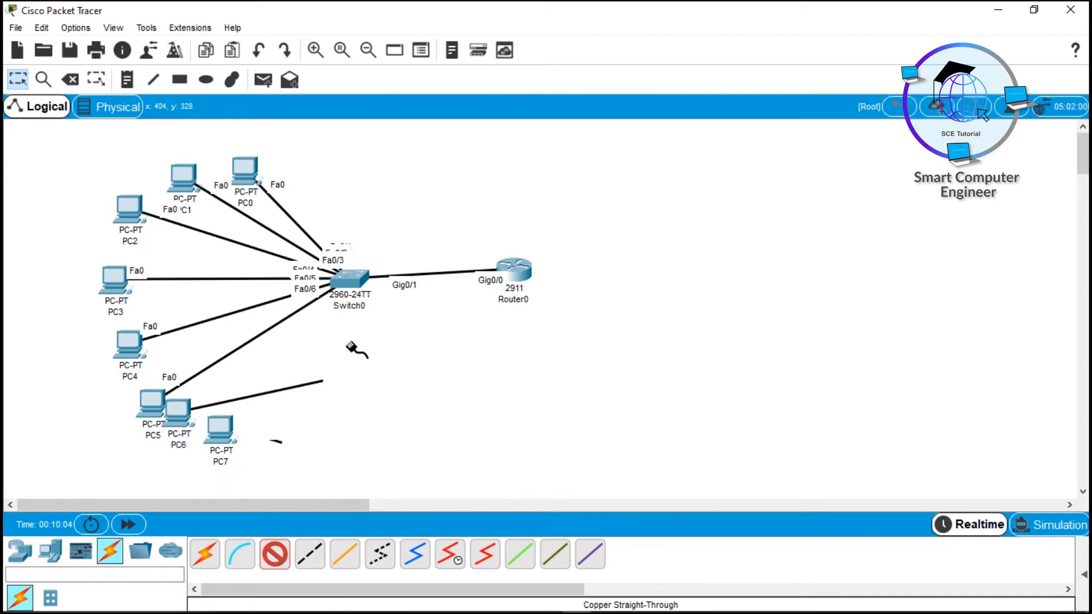
{"action": "left_click", "coordinate": [348, 279]}
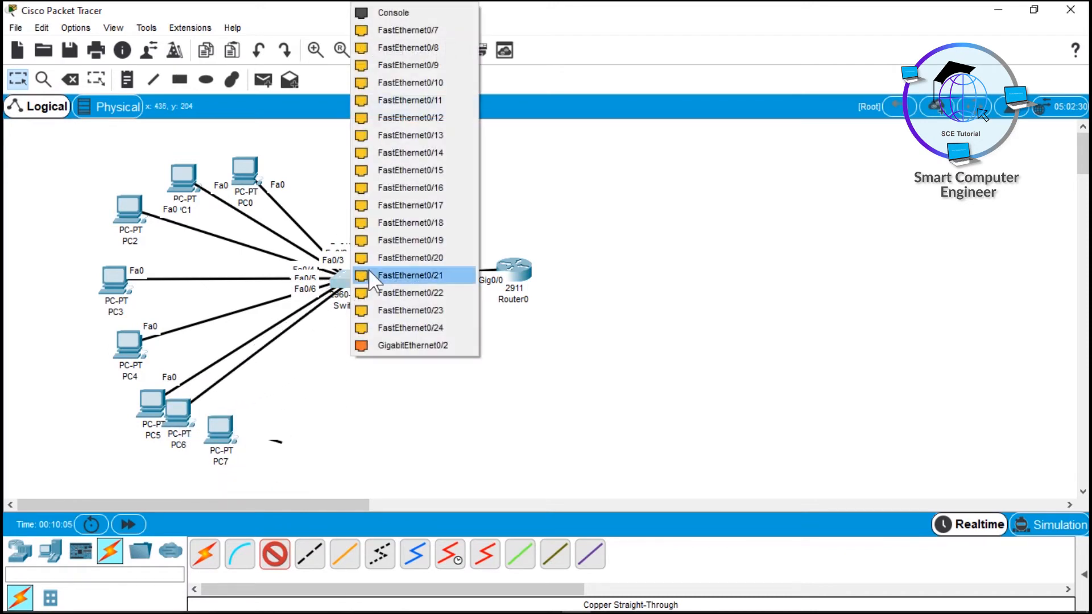
{"action": "left_click", "coordinate": [427, 44]}
{"action": "left_click", "coordinate": [221, 428]}
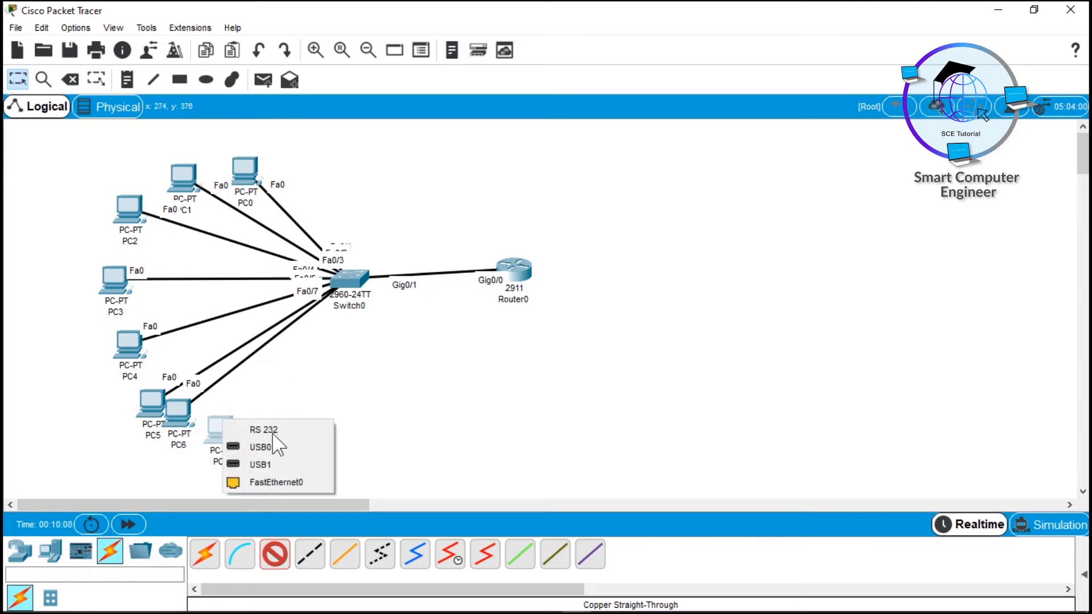
{"action": "left_click", "coordinate": [271, 481]}
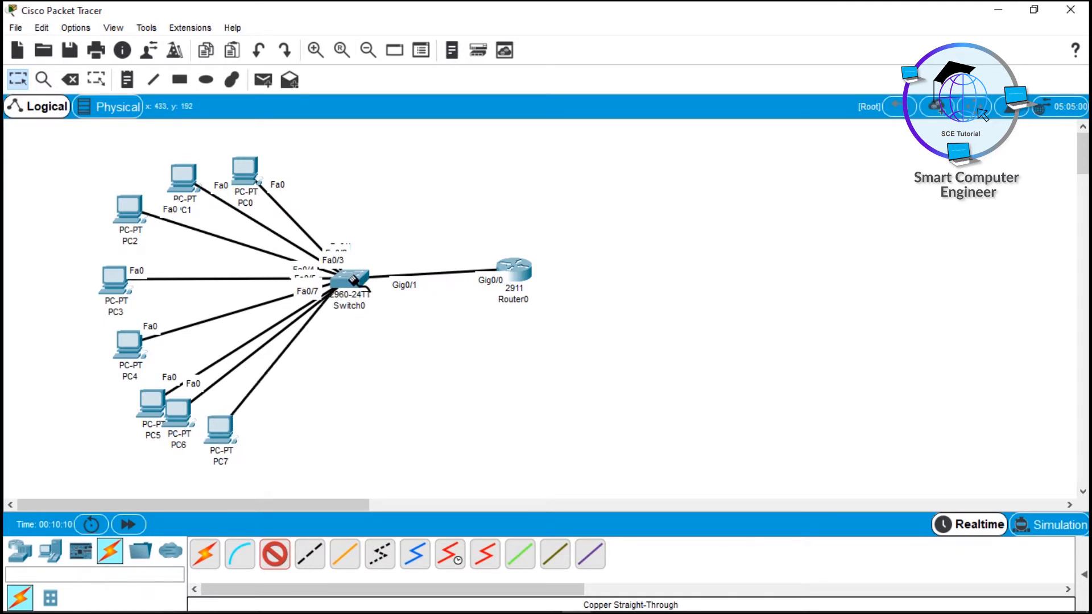
{"action": "left_click", "coordinate": [350, 277]}
{"action": "left_click", "coordinate": [378, 301]}
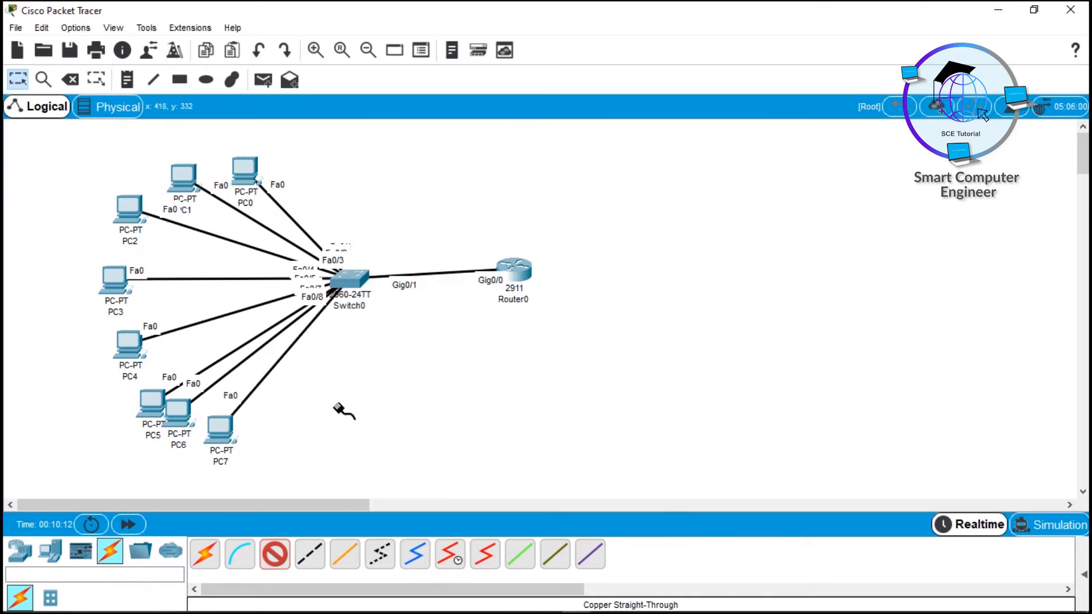
{"action": "key", "text": "Escape"}
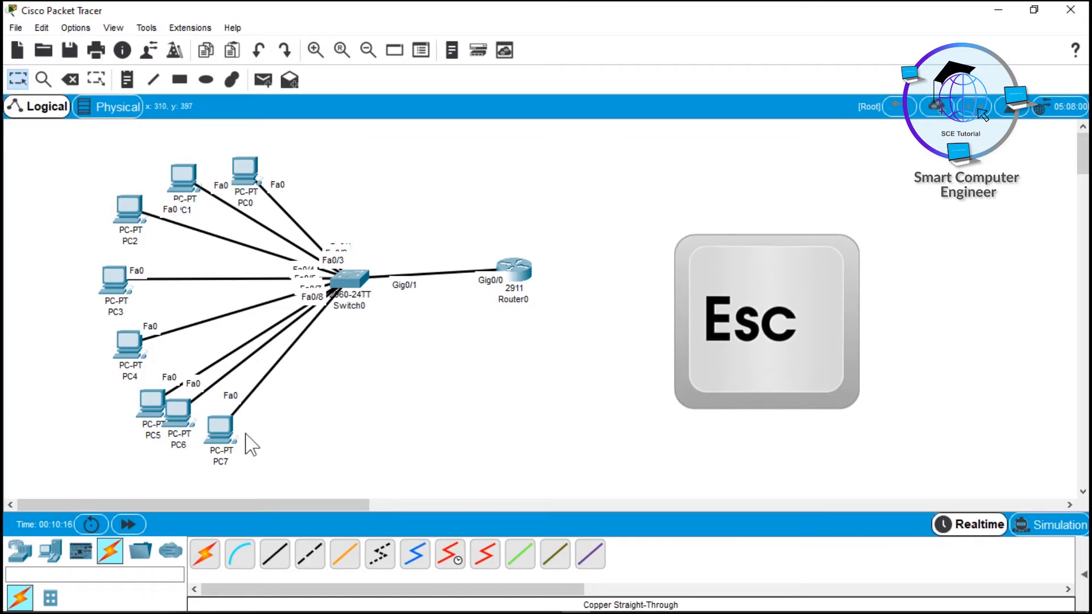
Step: Nudge PC7 slightly down and PC0 slightly up to tidy the layout
{"action": "left_click_drag", "start_coordinate": [226, 427], "coordinate": [225, 437]}
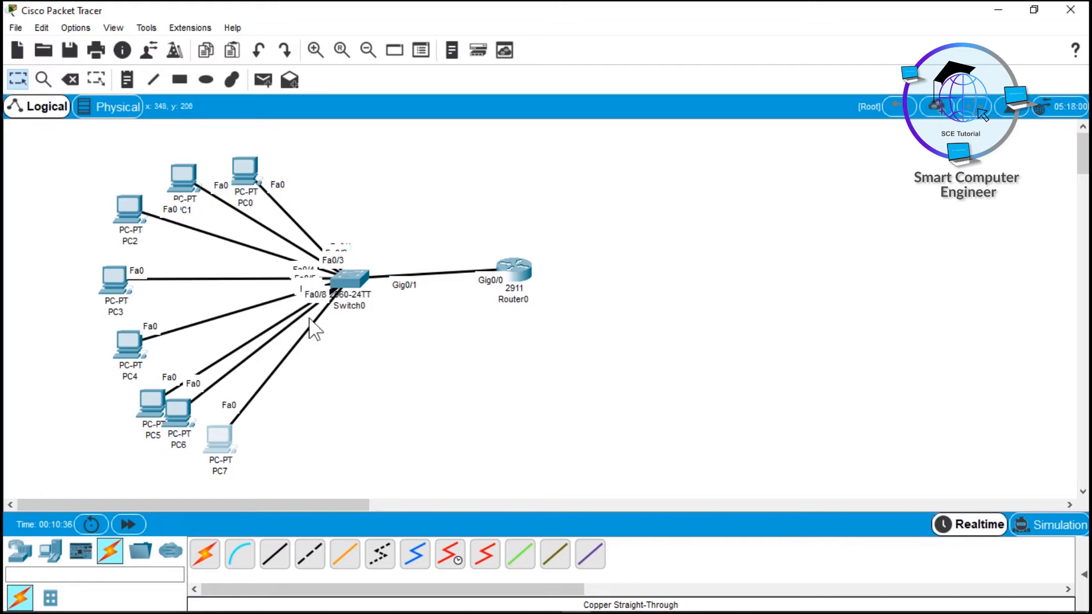
{"action": "left_click_drag", "start_coordinate": [254, 190], "coordinate": [253, 176]}
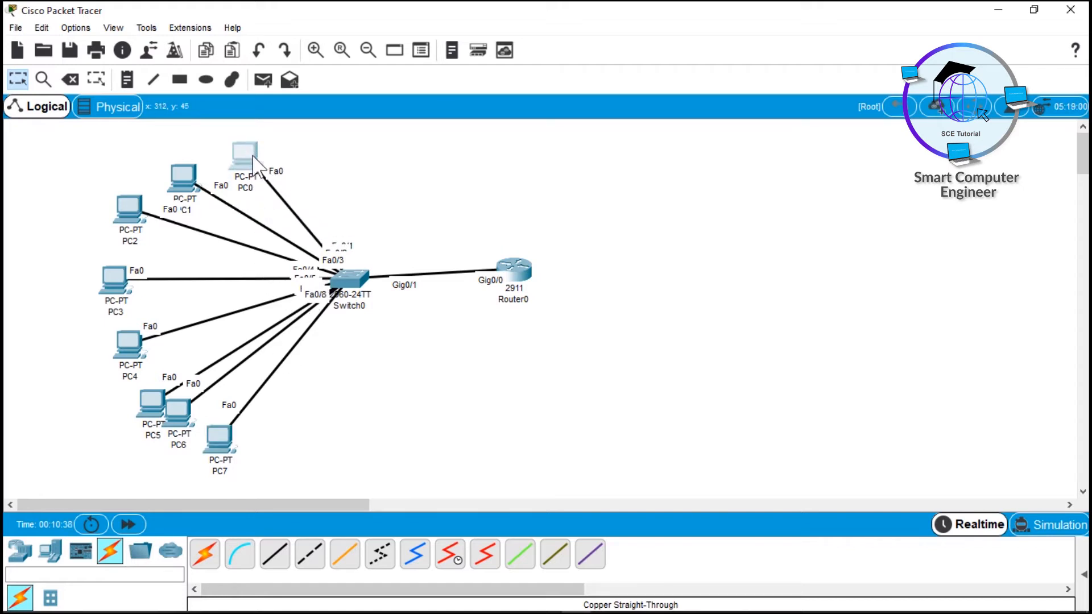
{"action": "left_click", "coordinate": [229, 442]}
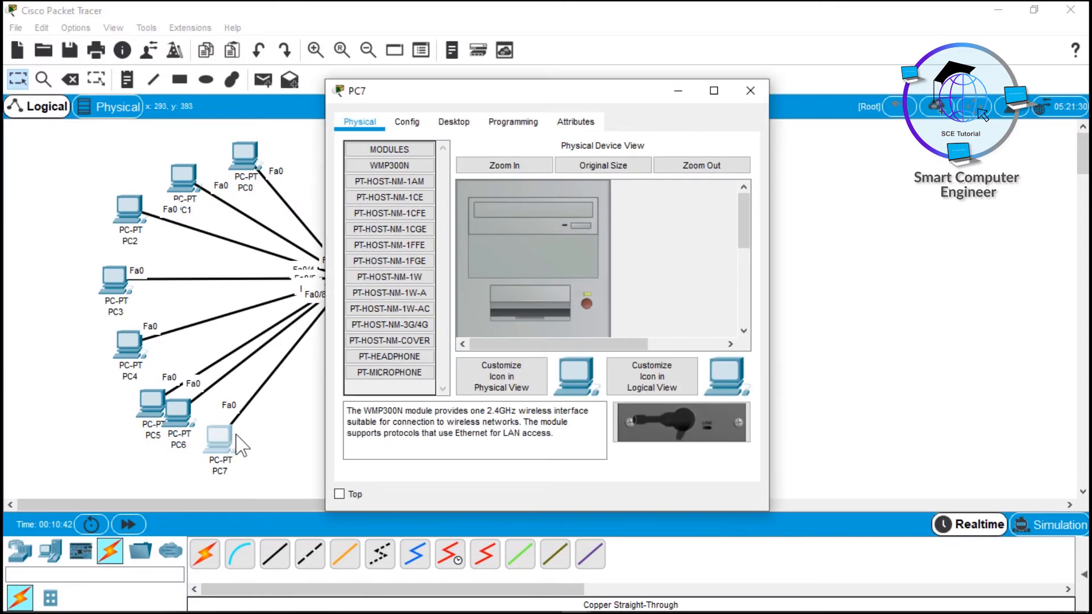
Step: Open PC7's Desktop IP Configuration, choose Static, and start the address 192.168.10
{"action": "left_click", "coordinate": [455, 122]}
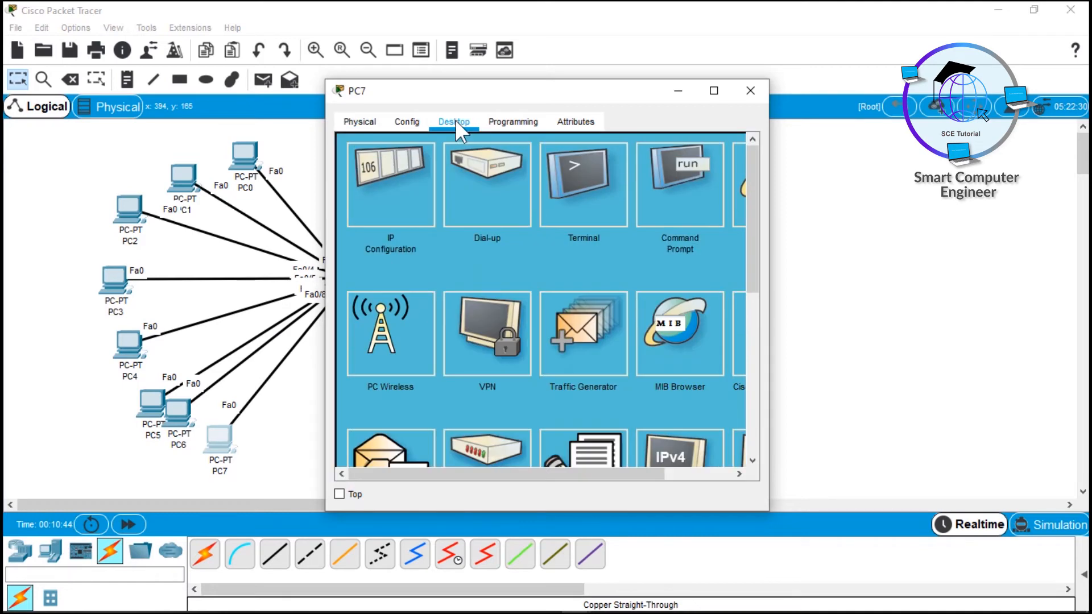
{"action": "left_click", "coordinate": [391, 186]}
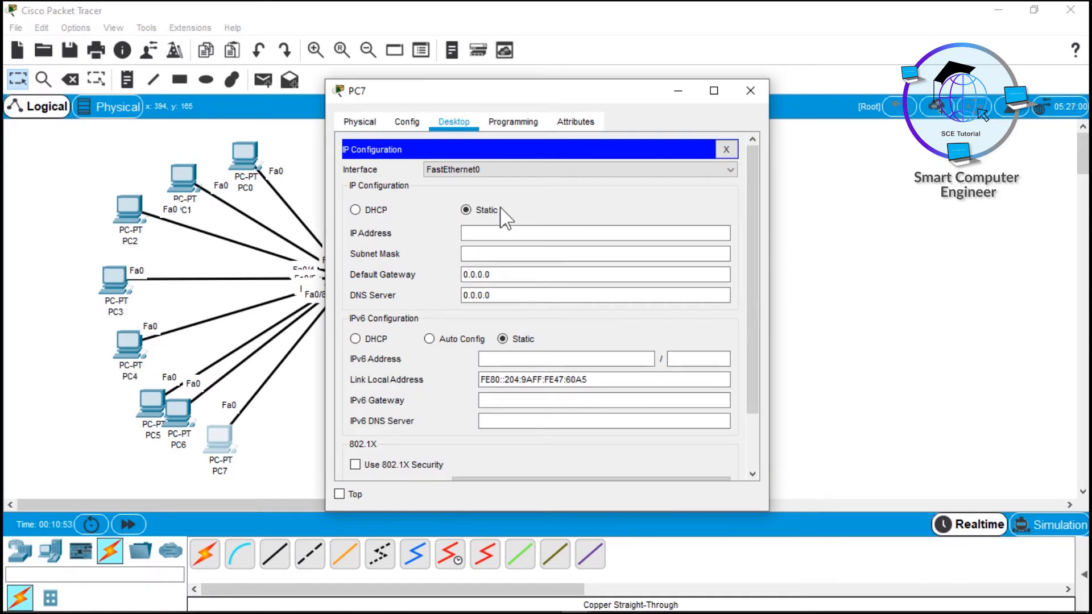
{"action": "left_click", "coordinate": [471, 235]}
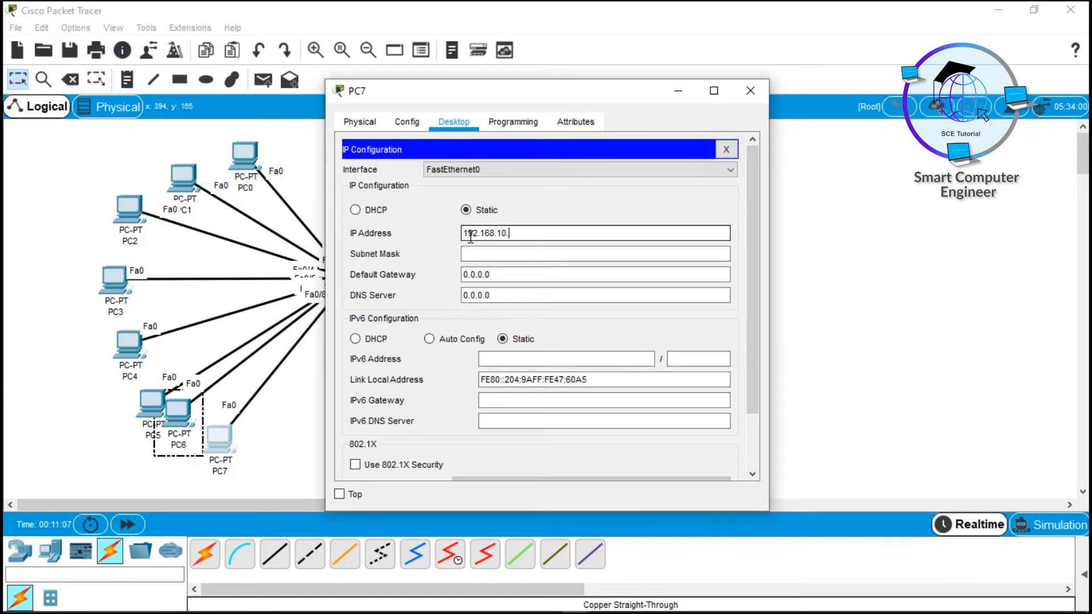
Step: Finish PC7's IP as 192.168.10.1 with subnet mask 255.255.255.0
{"action": "left_click_drag", "start_coordinate": [508, 233], "coordinate": [466, 236]}
{"action": "left_click", "coordinate": [515, 233]}
{"action": "left_click", "coordinate": [476, 251]}
{"action": "left_click", "coordinate": [476, 252]}
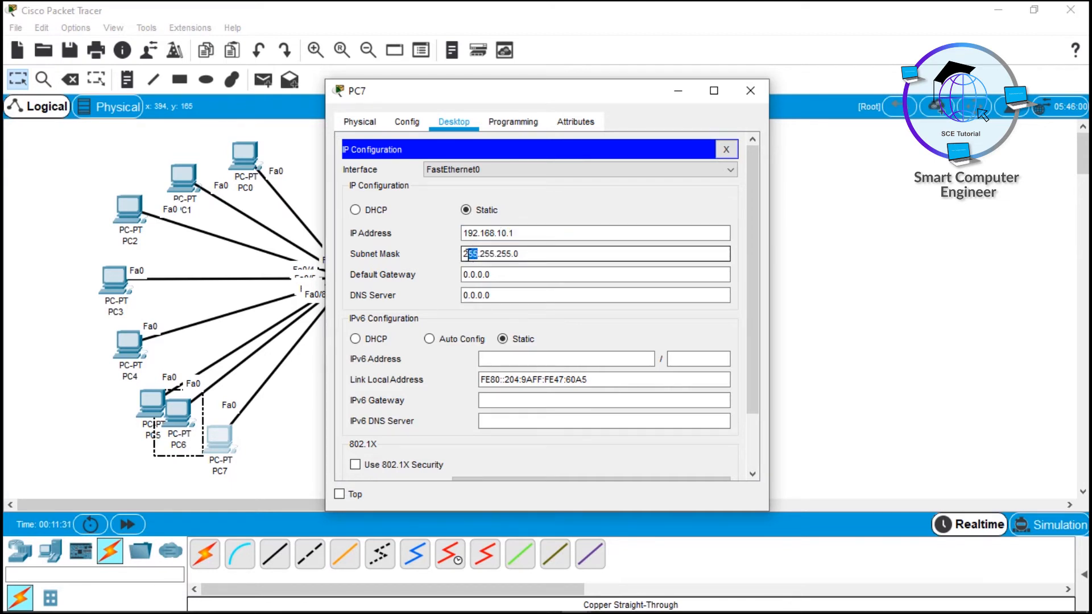
{"action": "double_click", "coordinate": [505, 254]}
{"action": "double_click", "coordinate": [487, 254]}
{"action": "double_click", "coordinate": [488, 234]}
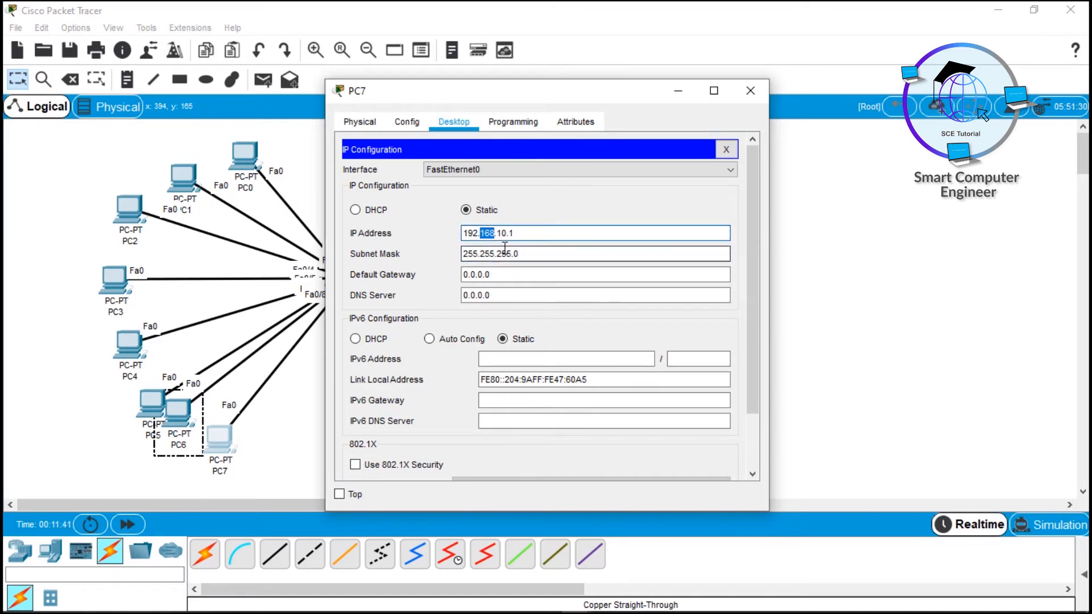
{"action": "double_click", "coordinate": [501, 233]}
{"action": "double_click", "coordinate": [505, 253]}
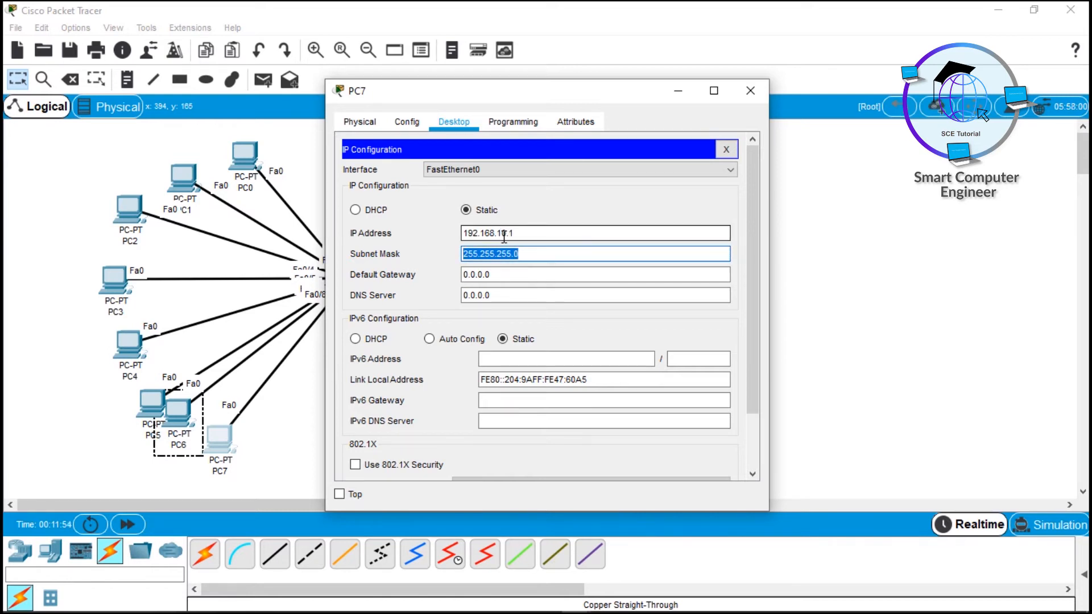
{"action": "left_click_drag", "start_coordinate": [506, 234], "coordinate": [496, 234]}
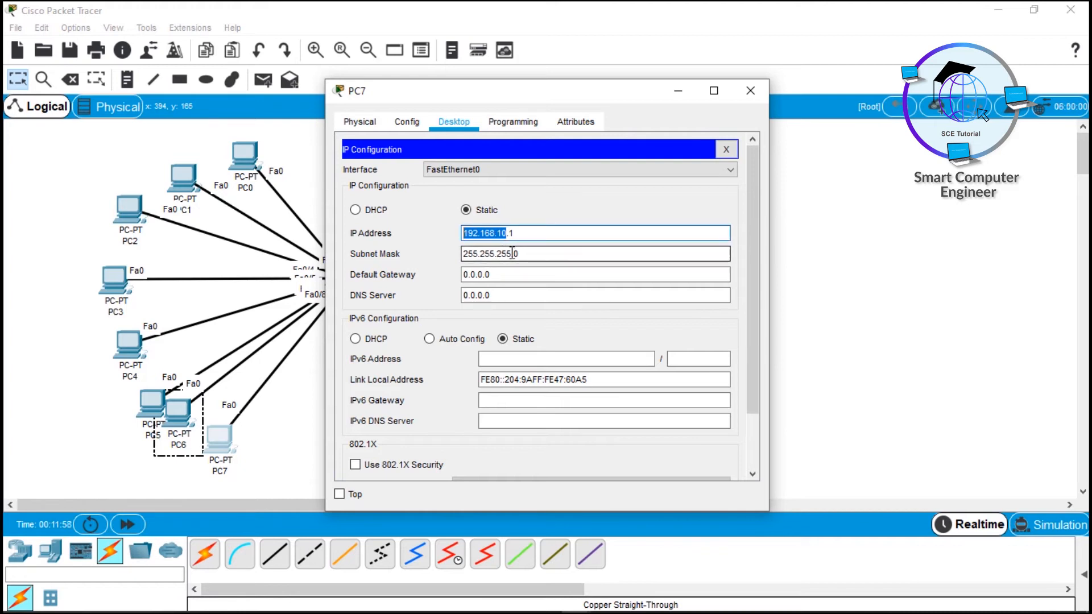
{"action": "left_click_drag", "start_coordinate": [504, 253], "coordinate": [496, 253]}
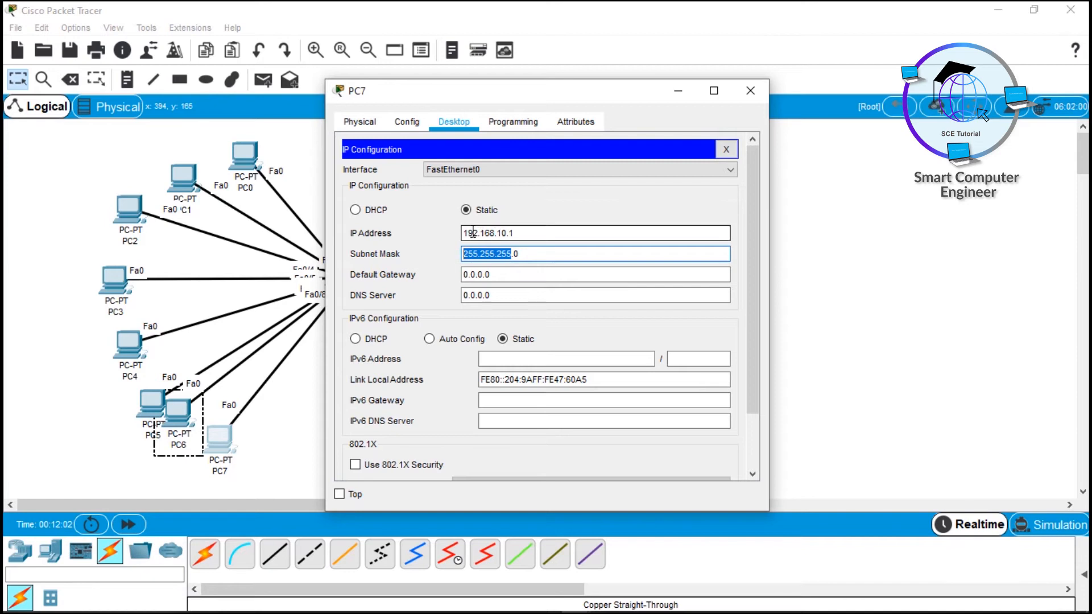
{"action": "left_click", "coordinate": [750, 90]}
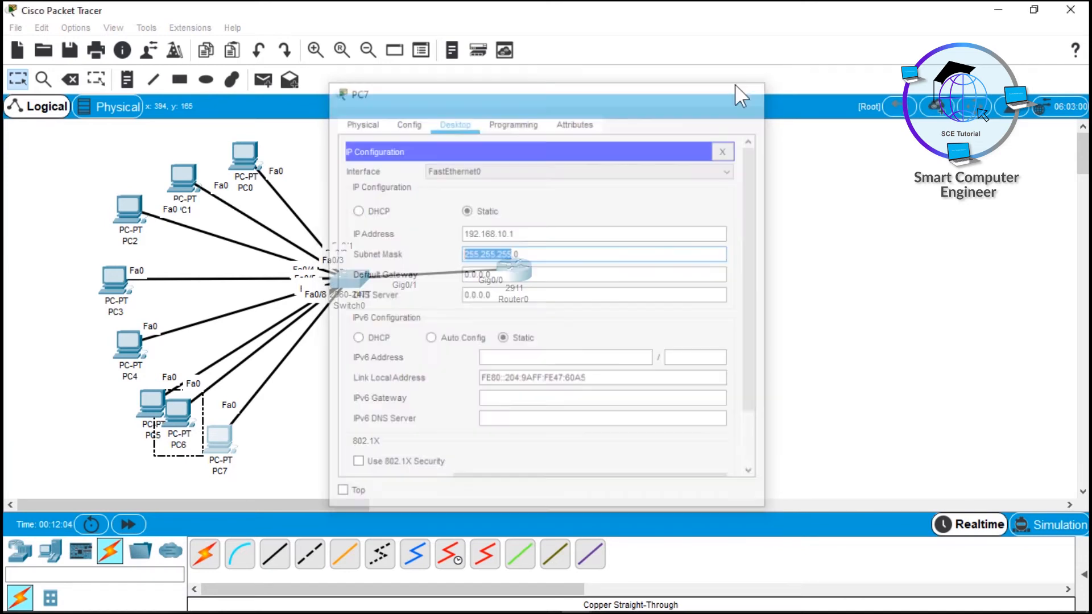
Step: Give PC6 the static IP 192.168.10.2 with subnet mask 255.255.255.0
{"action": "left_click_drag", "start_coordinate": [31, 150], "coordinate": [509, 463]}
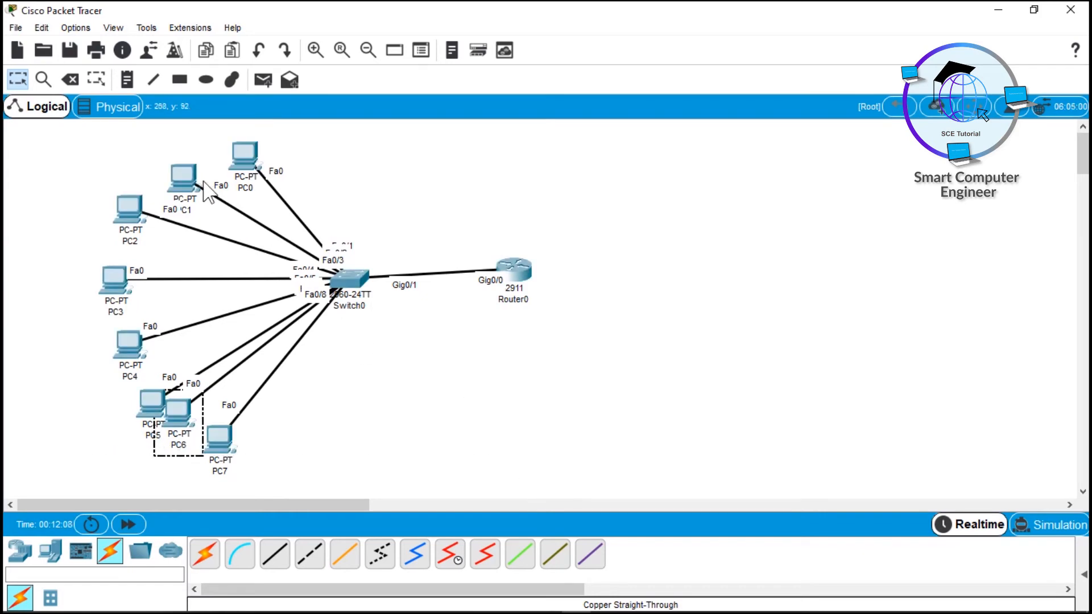
{"action": "left_click", "coordinate": [179, 411]}
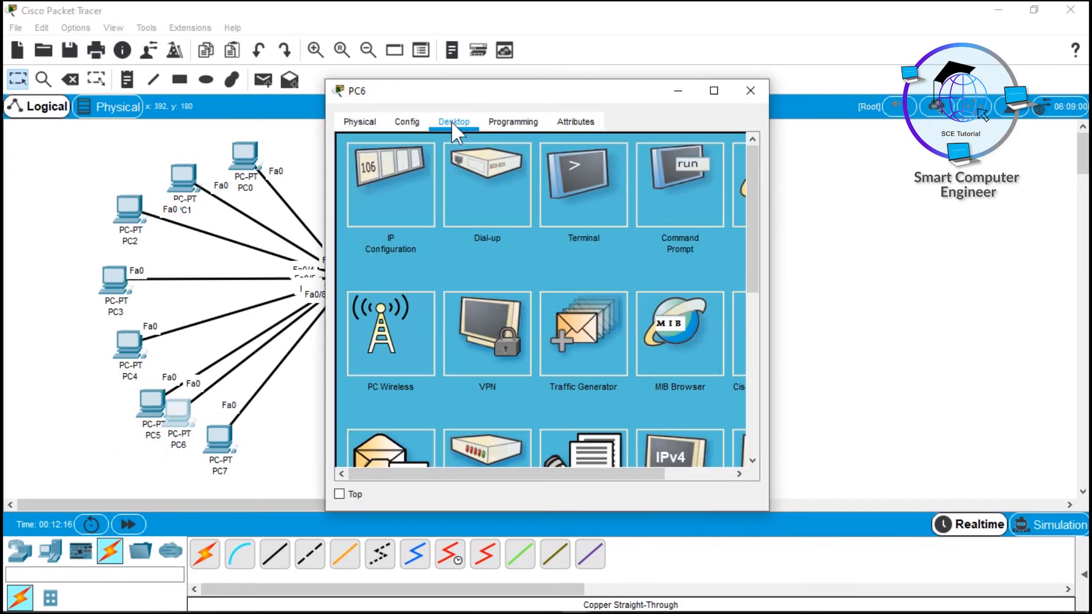
{"action": "left_click", "coordinate": [398, 173]}
{"action": "left_click", "coordinate": [493, 234]}
{"action": "type", "text": "192.168"}
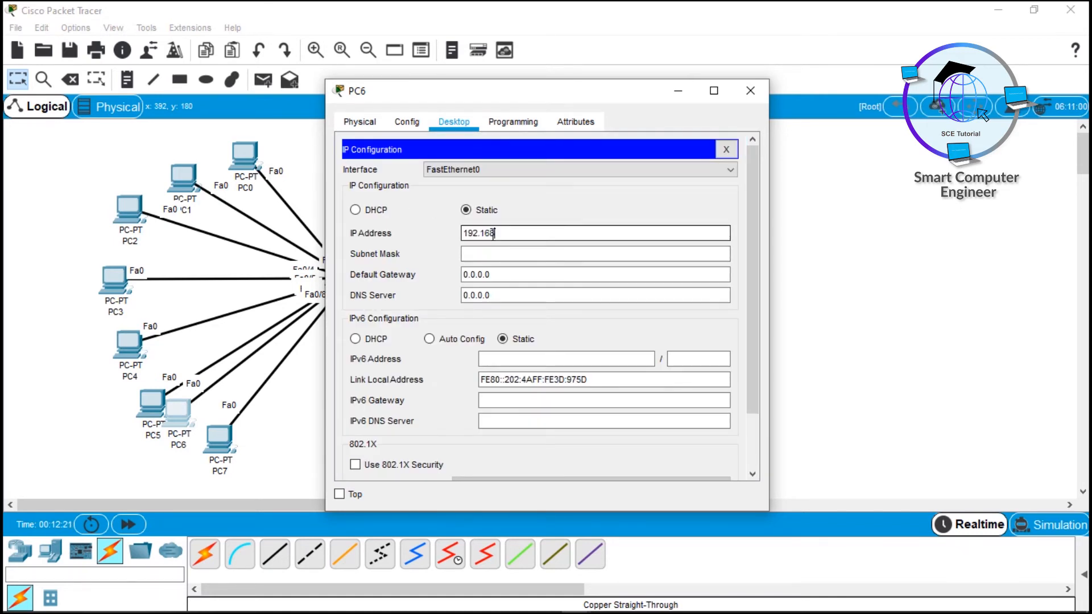
{"action": "type", "text": ".10.2"}
{"action": "key", "text": "Tab"}
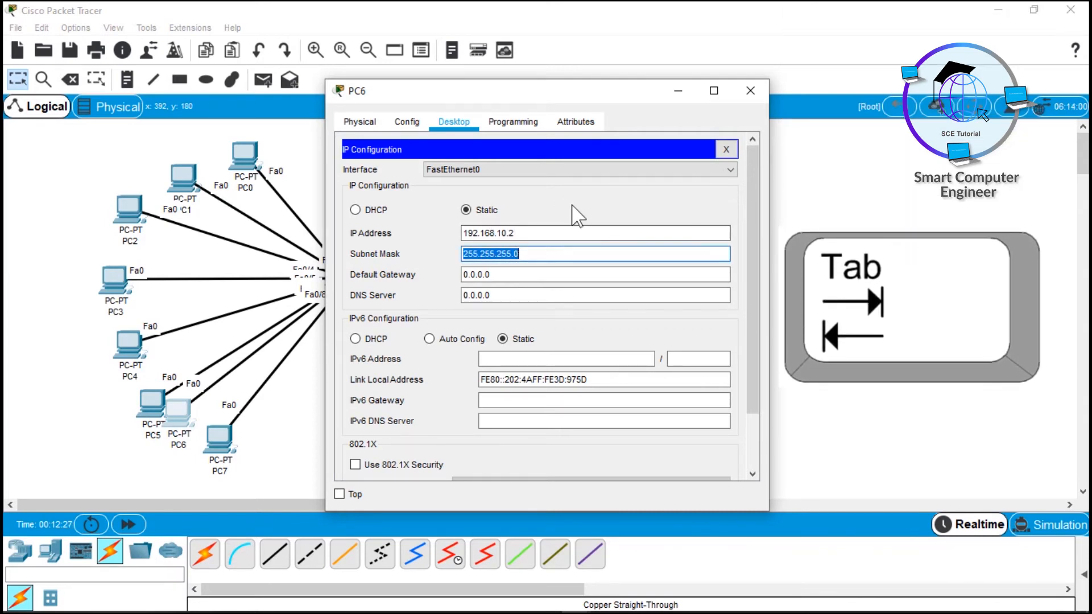
{"action": "left_click", "coordinate": [751, 91]}
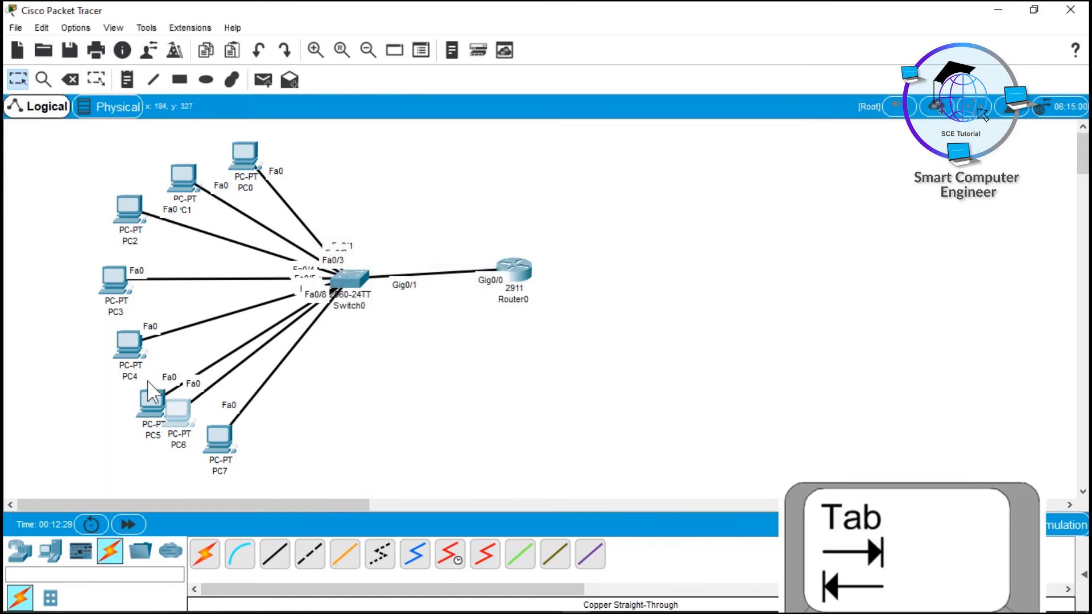
Step: Give PC5 the static IP 192.168.10.3 with subnet mask 255.255.255.0
{"action": "left_click", "coordinate": [147, 398]}
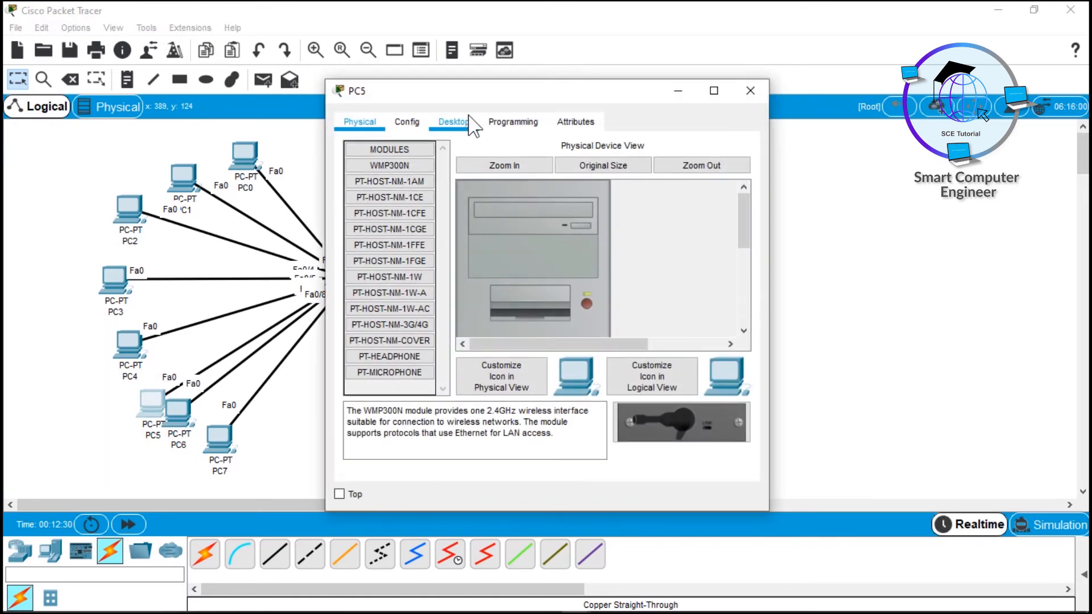
{"action": "left_click", "coordinate": [466, 121]}
{"action": "left_click", "coordinate": [403, 166]}
{"action": "left_click", "coordinate": [463, 236]}
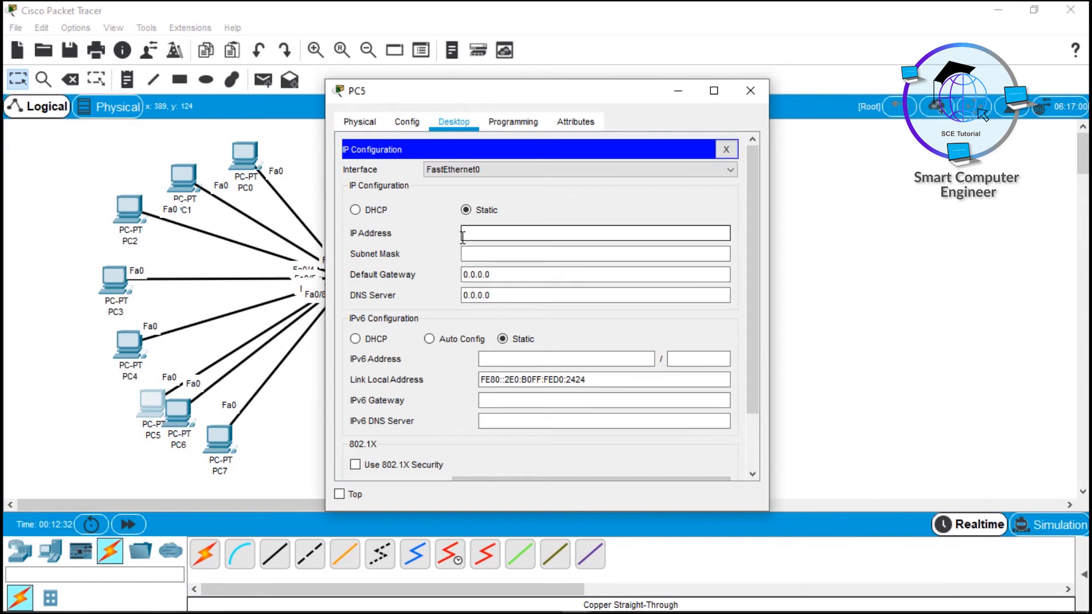
{"action": "type", "text": "192."}
{"action": "right_click", "coordinate": [463, 236]}
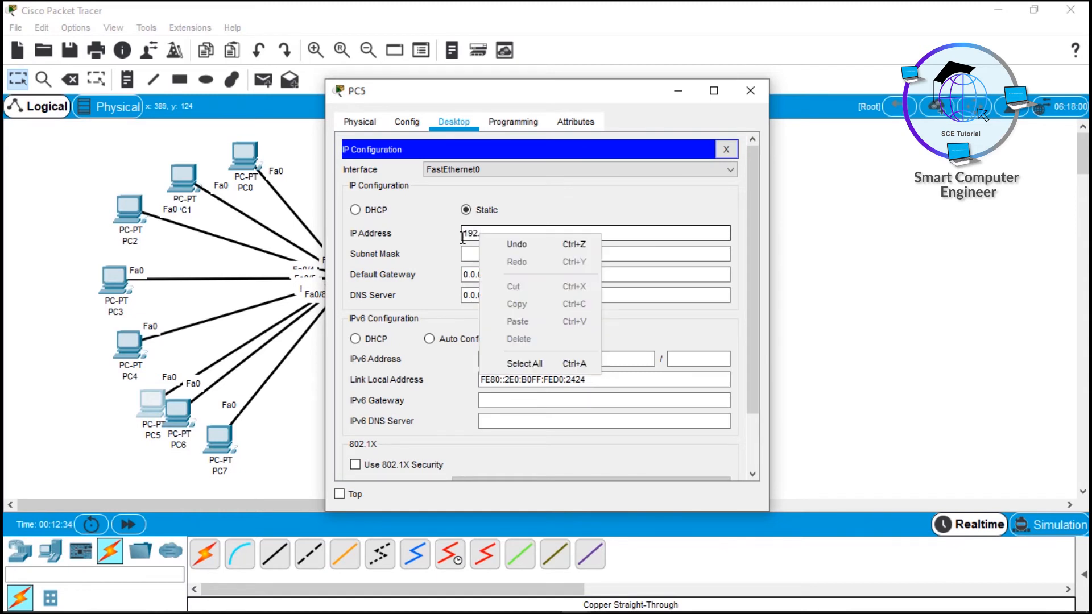
{"action": "key", "text": "Escape"}
{"action": "type", "text": "168"}
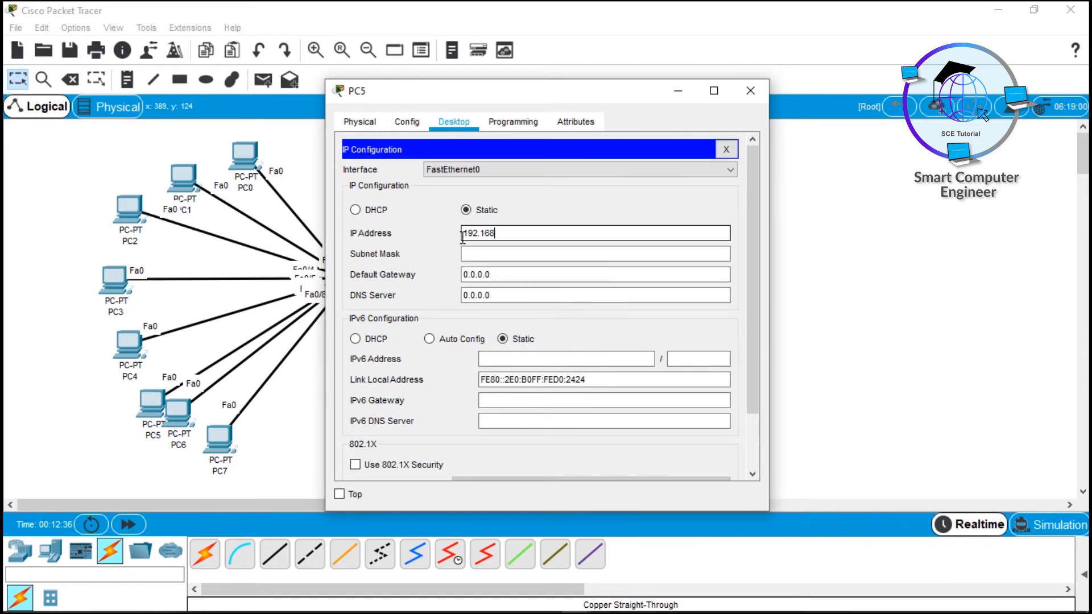
{"action": "type", "text": ".10.3"}
{"action": "left_click", "coordinate": [483, 253]}
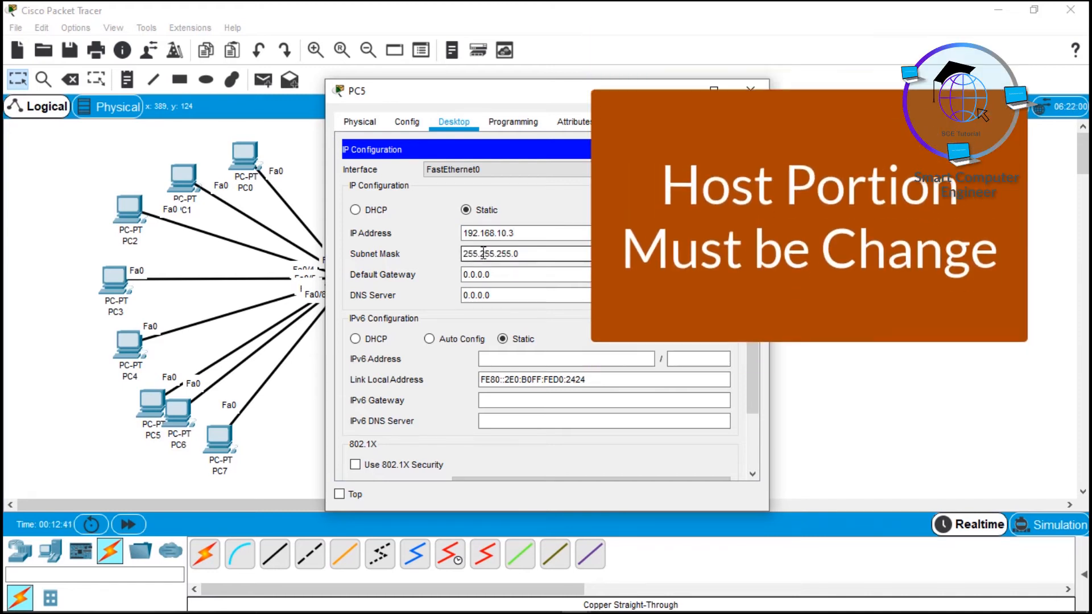
{"action": "left_click", "coordinate": [514, 233]}
{"action": "left_click_drag", "start_coordinate": [515, 234], "coordinate": [510, 234]}
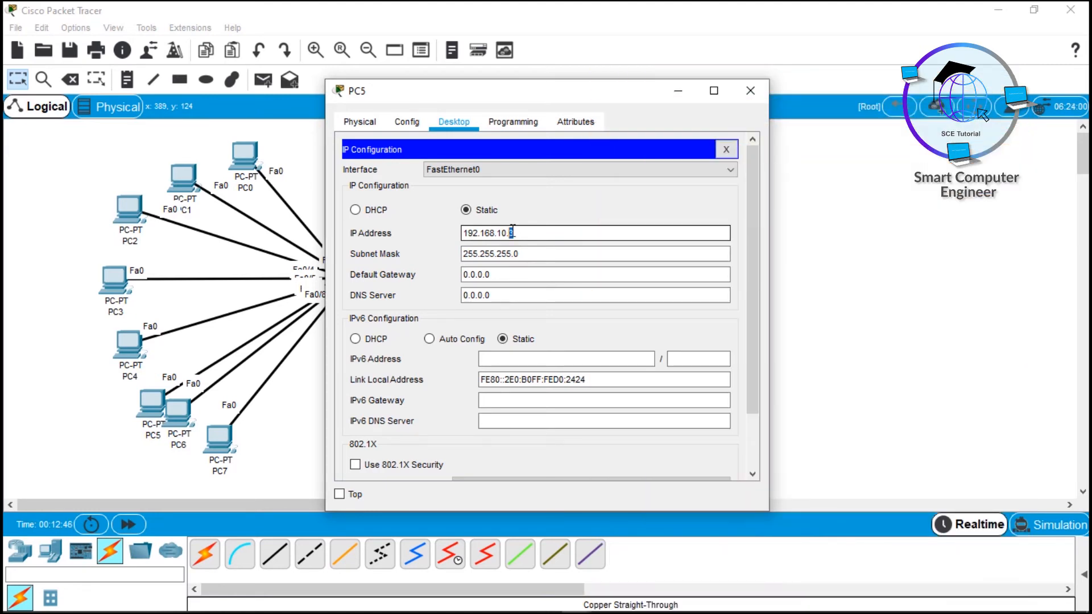
{"action": "left_click", "coordinate": [751, 91]}
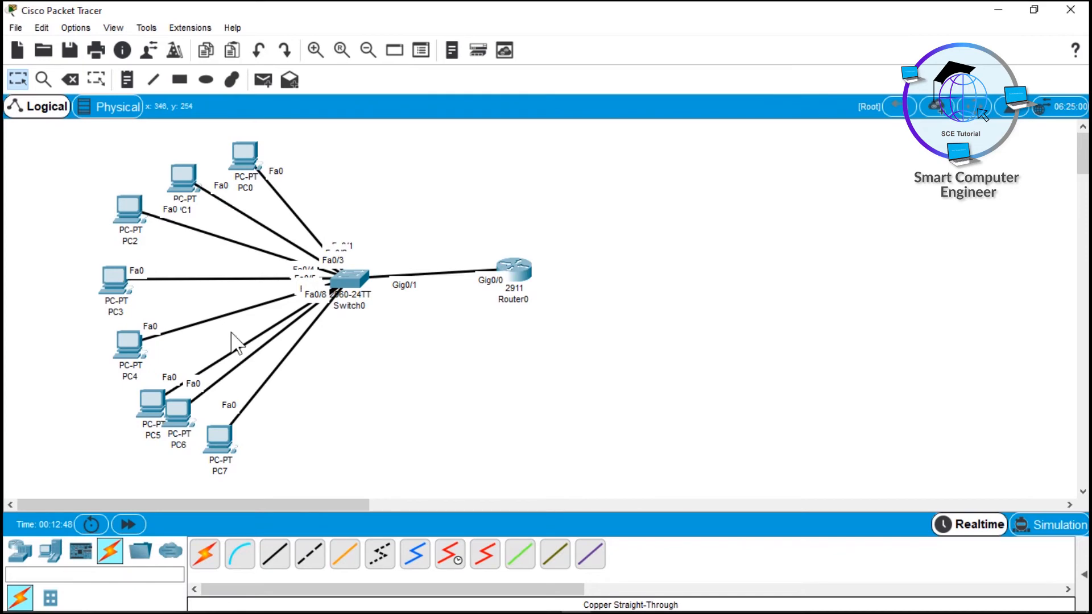
Step: Give PC4 the static IP 192.168.10.4 with subnet mask 255.255.255.0
{"action": "left_click", "coordinate": [130, 344]}
{"action": "left_click", "coordinate": [454, 122]}
{"action": "left_click", "coordinate": [398, 168]}
{"action": "left_click", "coordinate": [495, 230]}
{"action": "type", "text": "192.168.10.4"}
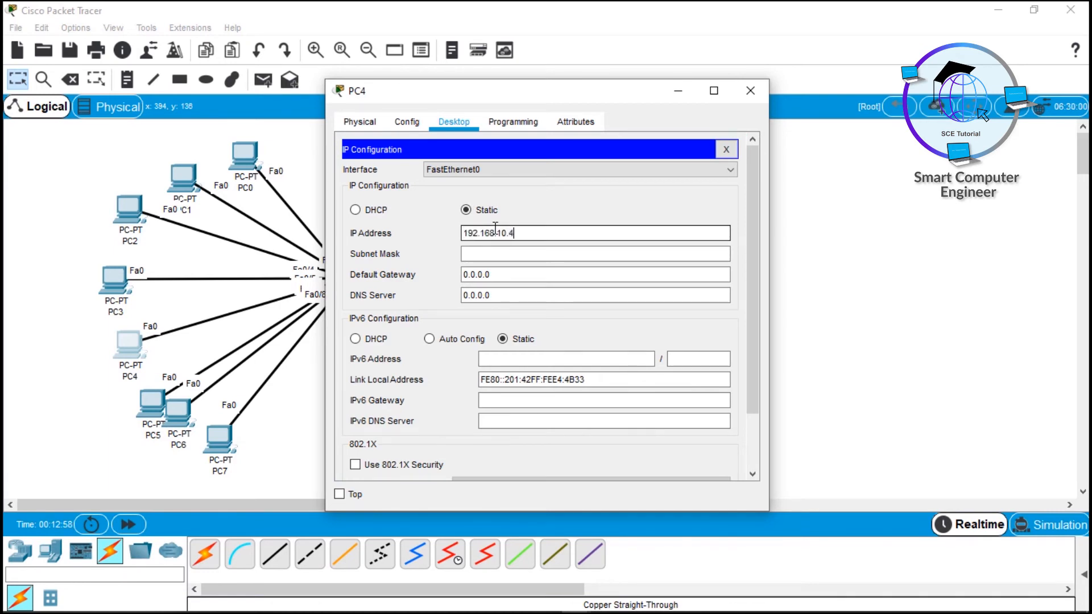
{"action": "key", "text": "Tab"}
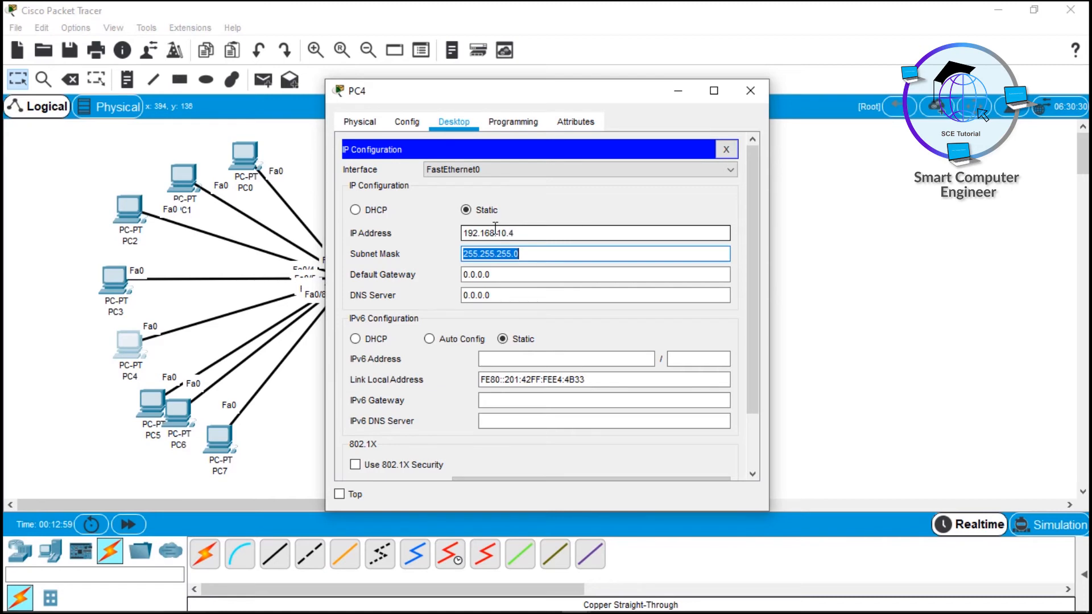
{"action": "left_click", "coordinate": [762, 91]}
Step: Give PC3 the static IP 192.168.10.5 with subnet mask 255.255.255.0
{"action": "left_click", "coordinate": [113, 282]}
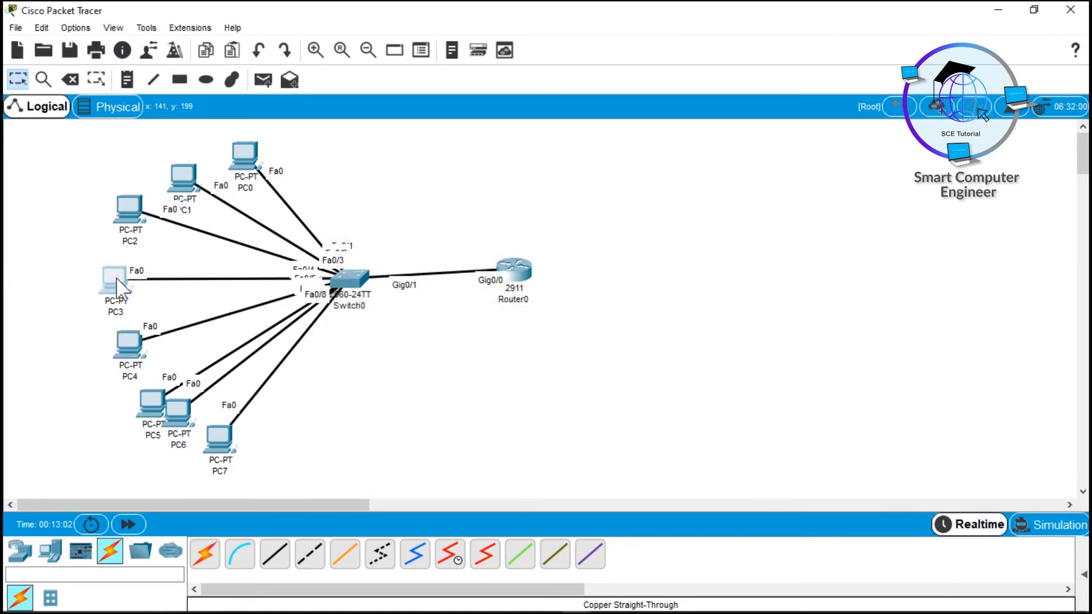
{"action": "left_click", "coordinate": [454, 121]}
{"action": "left_click", "coordinate": [419, 162]}
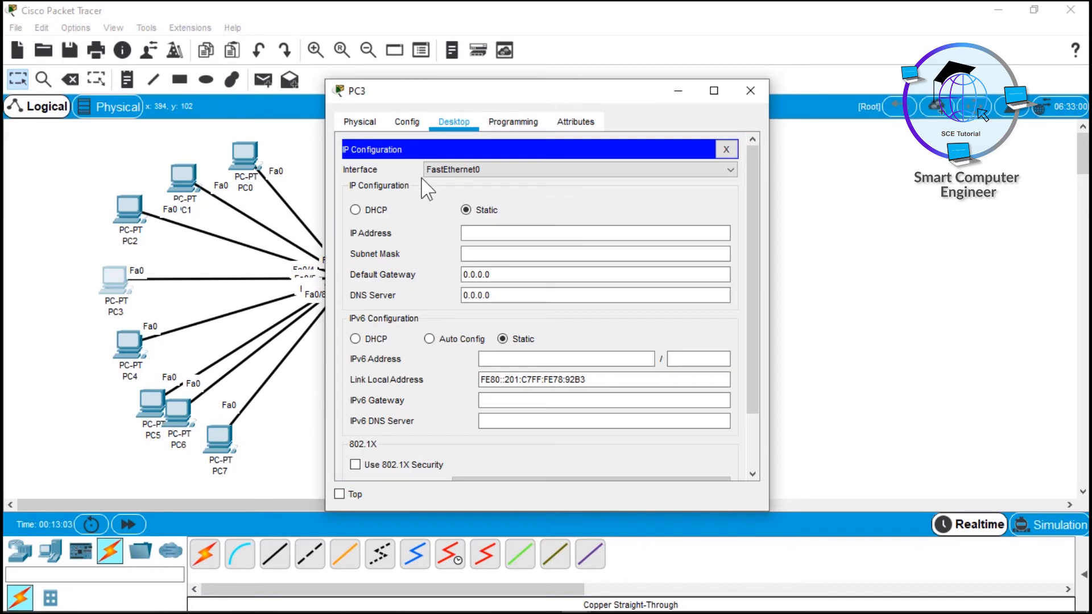
{"action": "left_click", "coordinate": [465, 232]}
{"action": "type", "text": "192.168."}
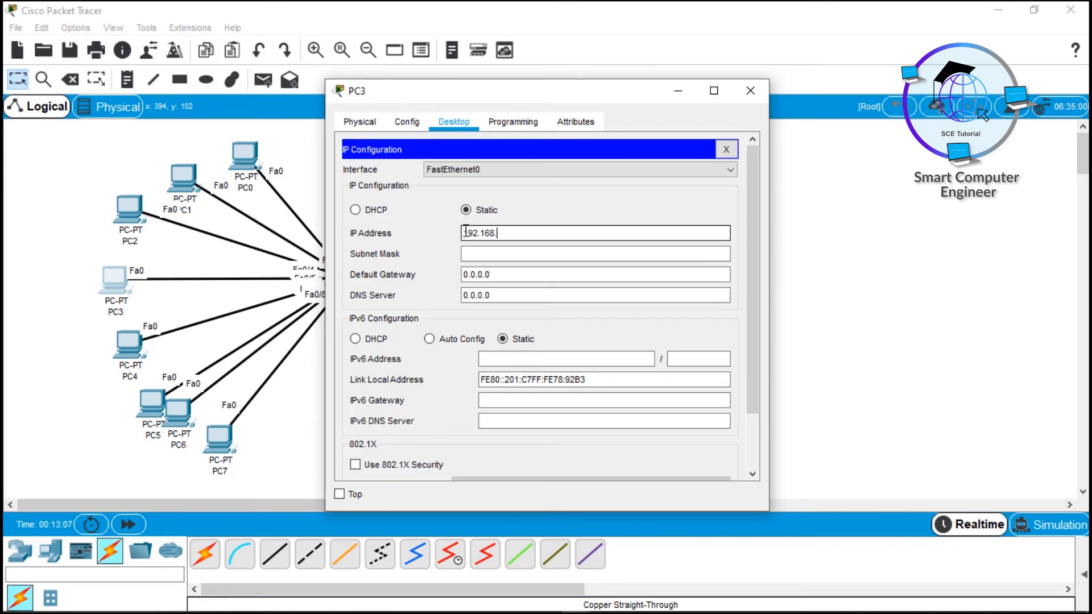
{"action": "type", "text": "10.5"}
{"action": "key", "text": "Tab"}
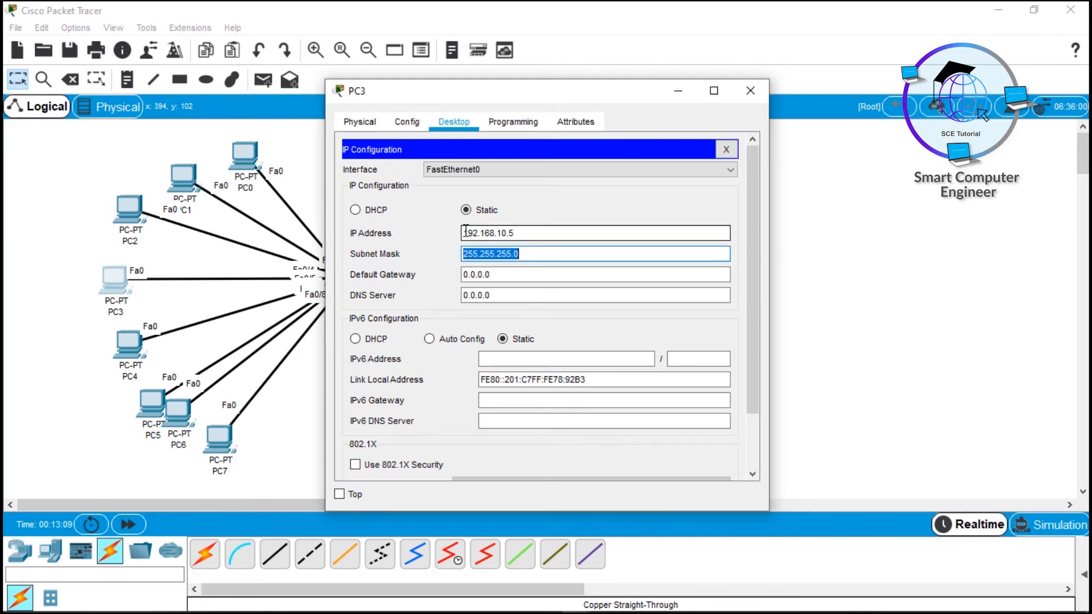
{"action": "left_click", "coordinate": [750, 90]}
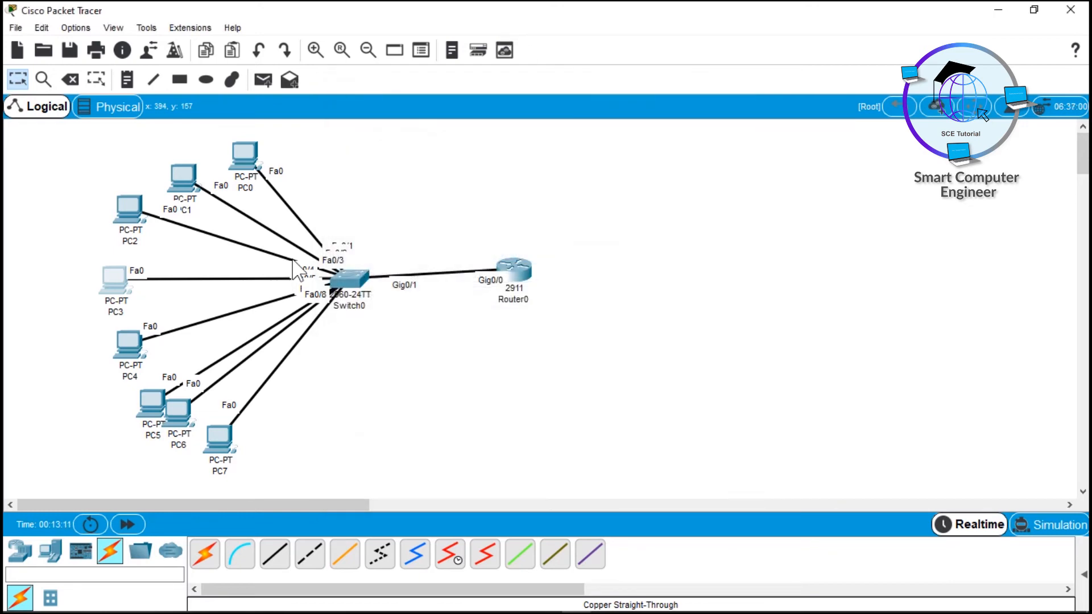
Step: Give PC2 the static IP 192.168.10.6 with subnet mask 255.255.255.0
{"action": "left_click", "coordinate": [128, 210]}
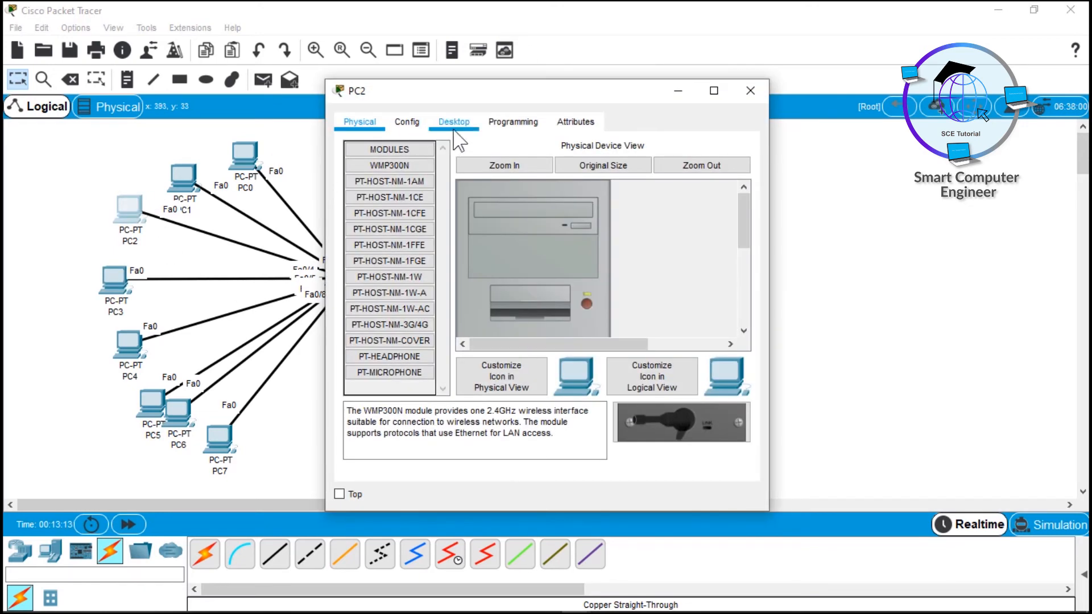
{"action": "left_click", "coordinate": [454, 121]}
{"action": "left_click", "coordinate": [389, 170]}
{"action": "left_click", "coordinate": [495, 235]}
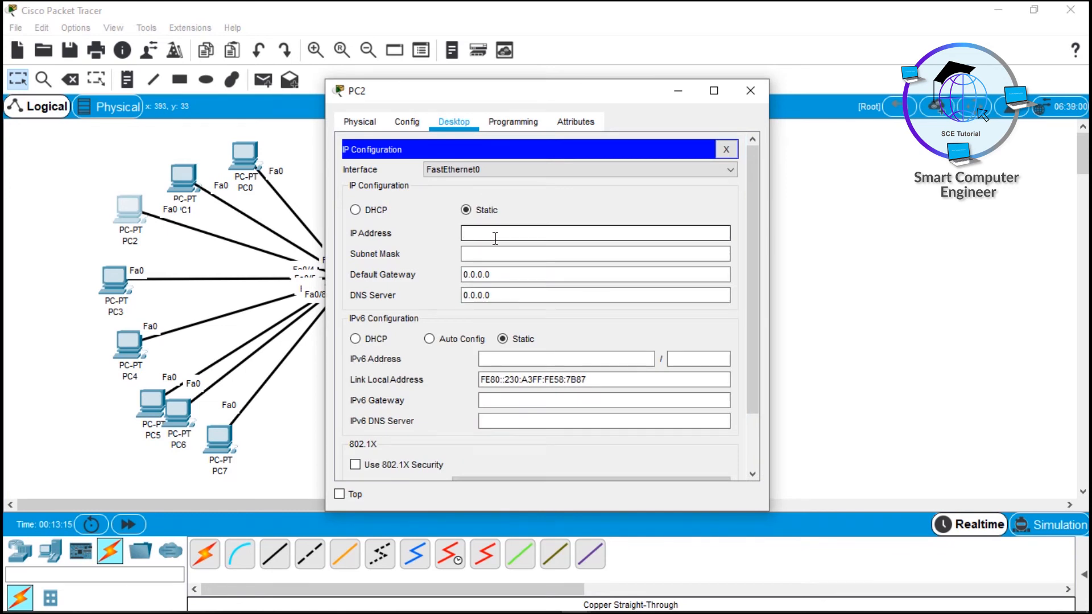
{"action": "type", "text": "192."}
{"action": "right_click", "coordinate": [496, 238]}
{"action": "key", "text": "Escape"}
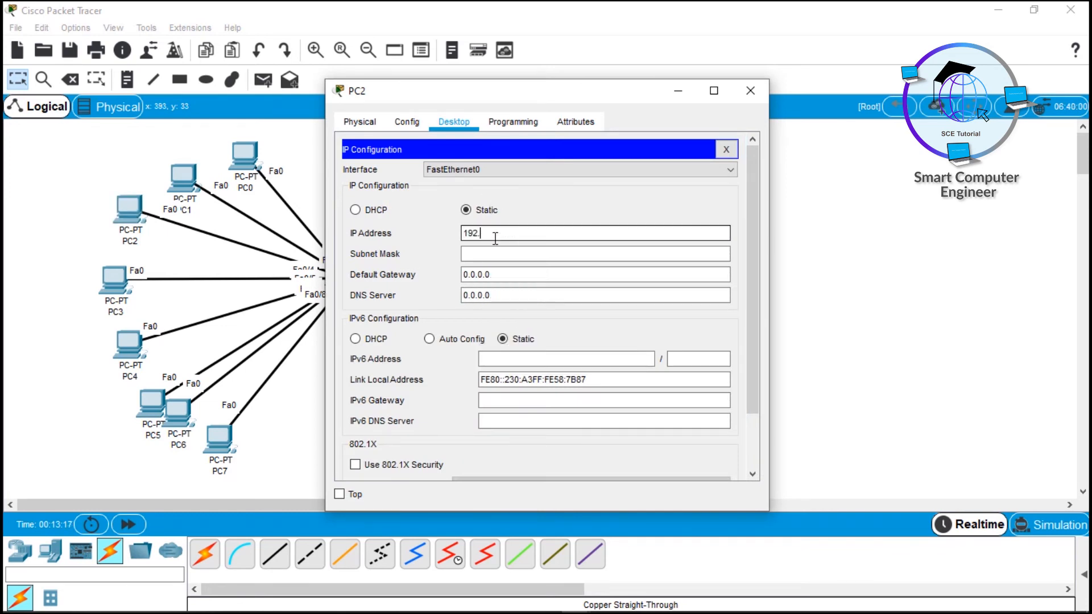
{"action": "type", "text": "168.10.6"}
{"action": "key", "text": "Tab"}
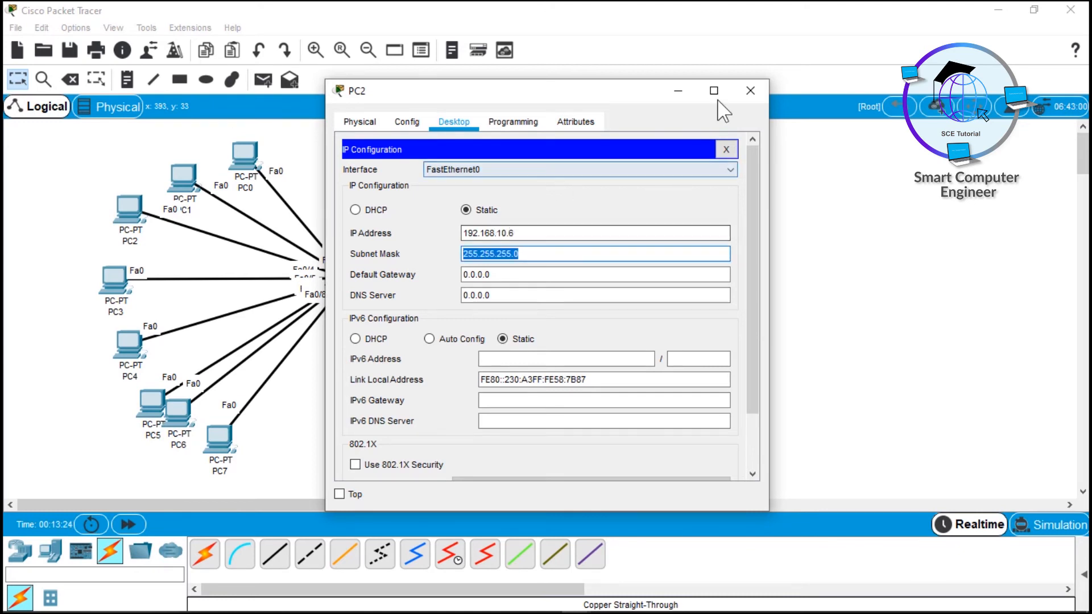
{"action": "left_click", "coordinate": [750, 90]}
{"action": "left_click_drag", "start_coordinate": [155, 142], "coordinate": [262, 193]}
{"action": "left_click", "coordinate": [388, 322]}
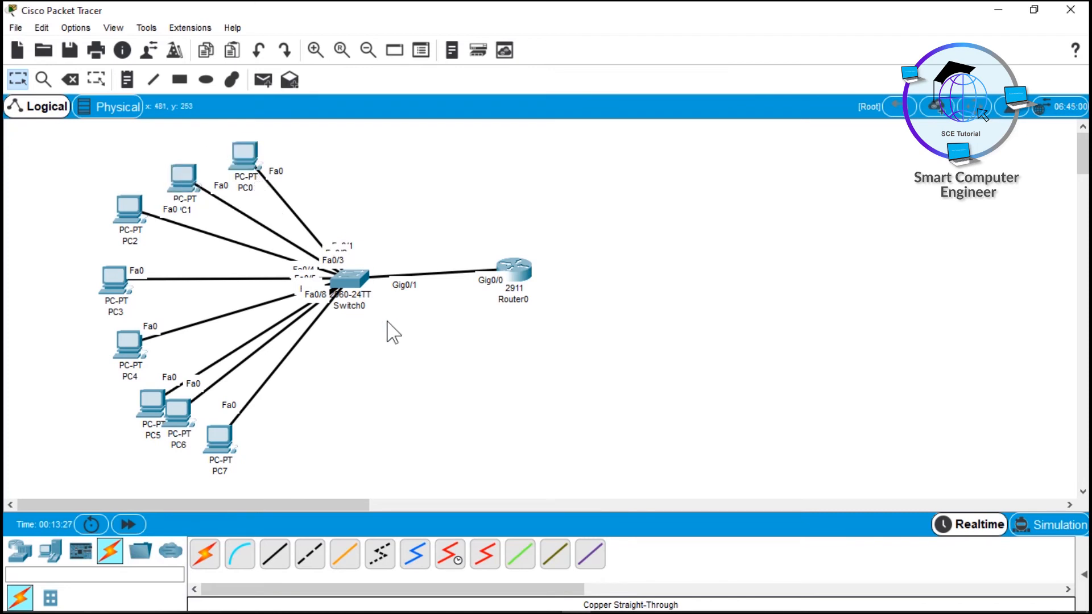
Step: Run ipconfig on PC7 and highlight its address 192.168.10.1 and mask 255.255.255.0
{"action": "left_click", "coordinate": [222, 444]}
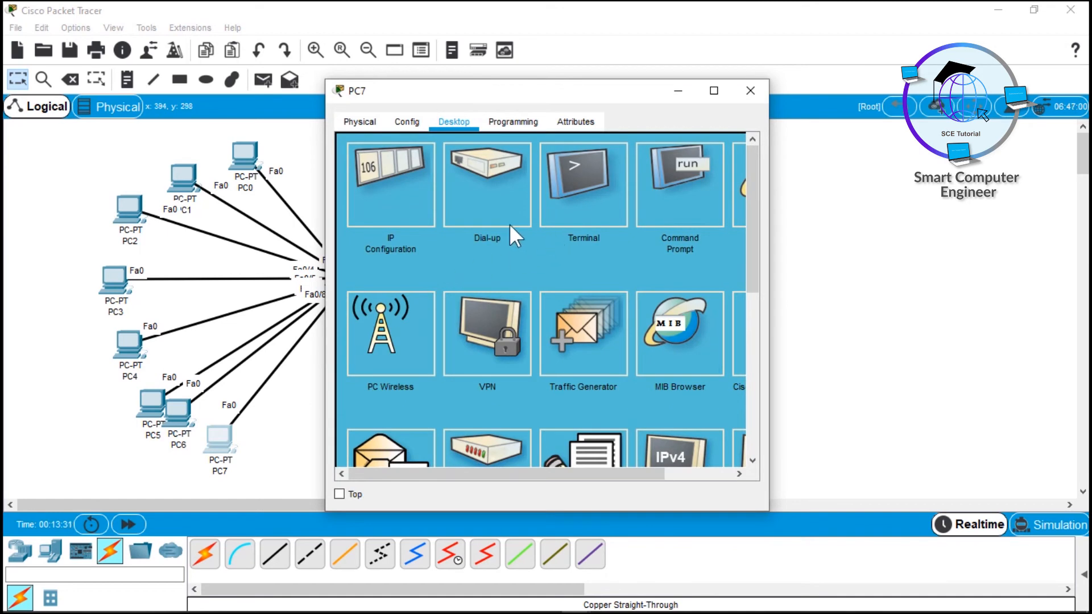
{"action": "left_click", "coordinate": [409, 185]}
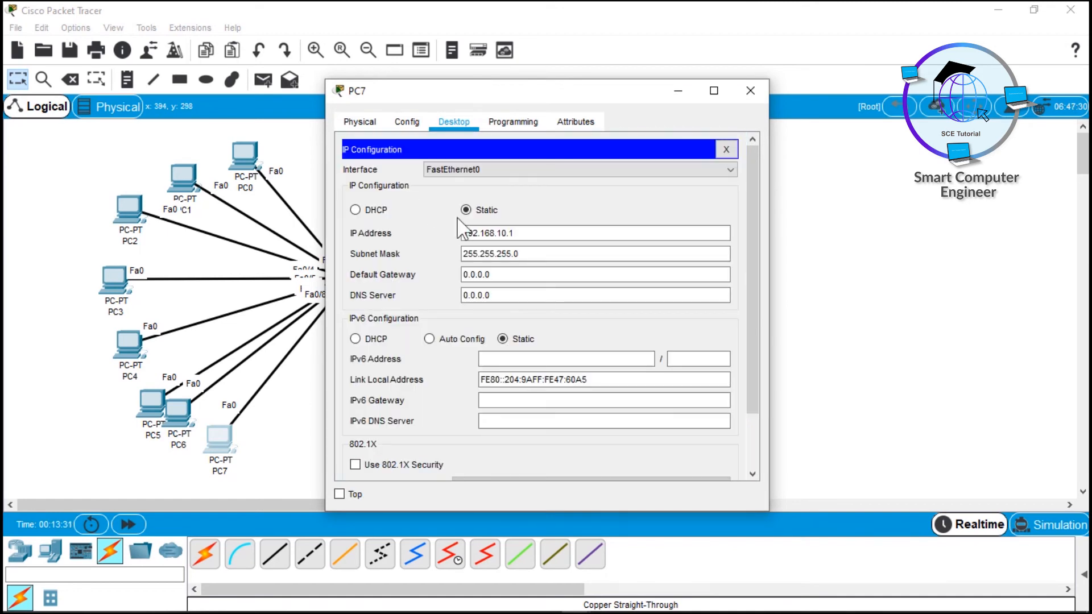
{"action": "left_click", "coordinate": [725, 150]}
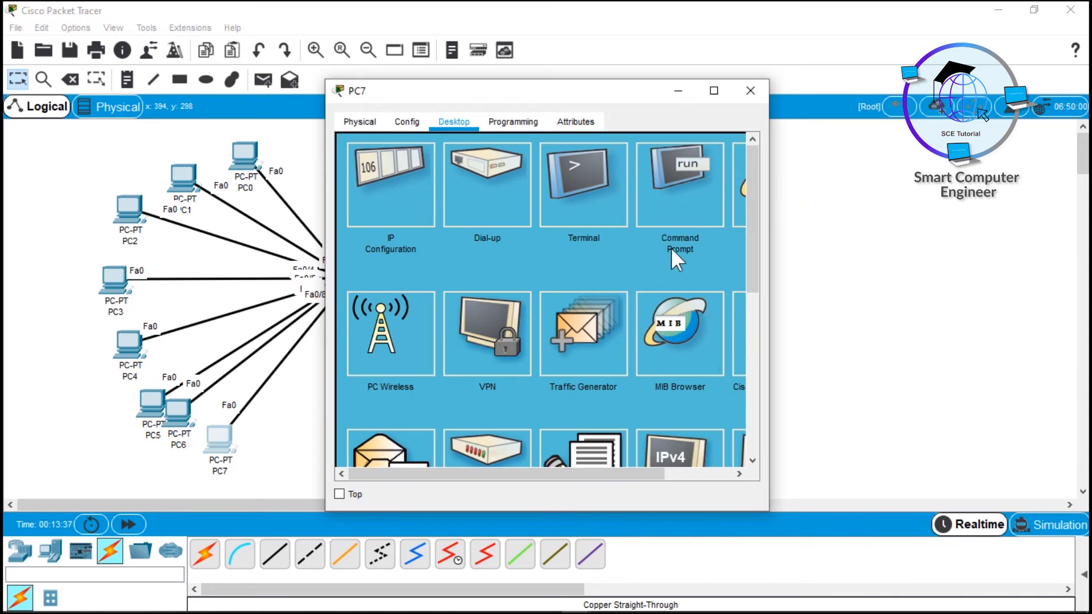
{"action": "left_click", "coordinate": [692, 208]}
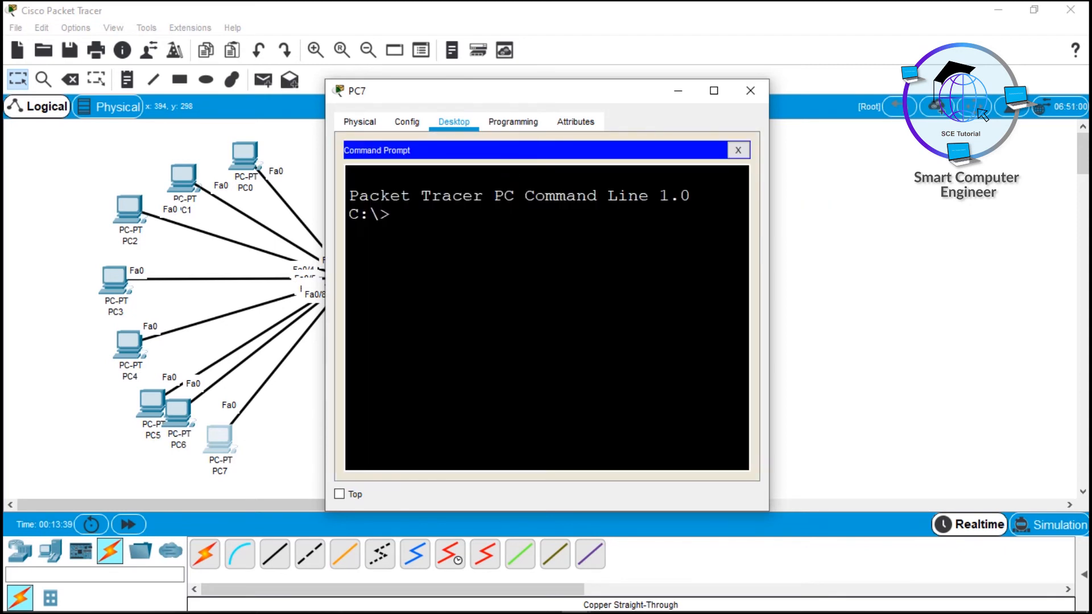
{"action": "type", "text": "ipconfig"}
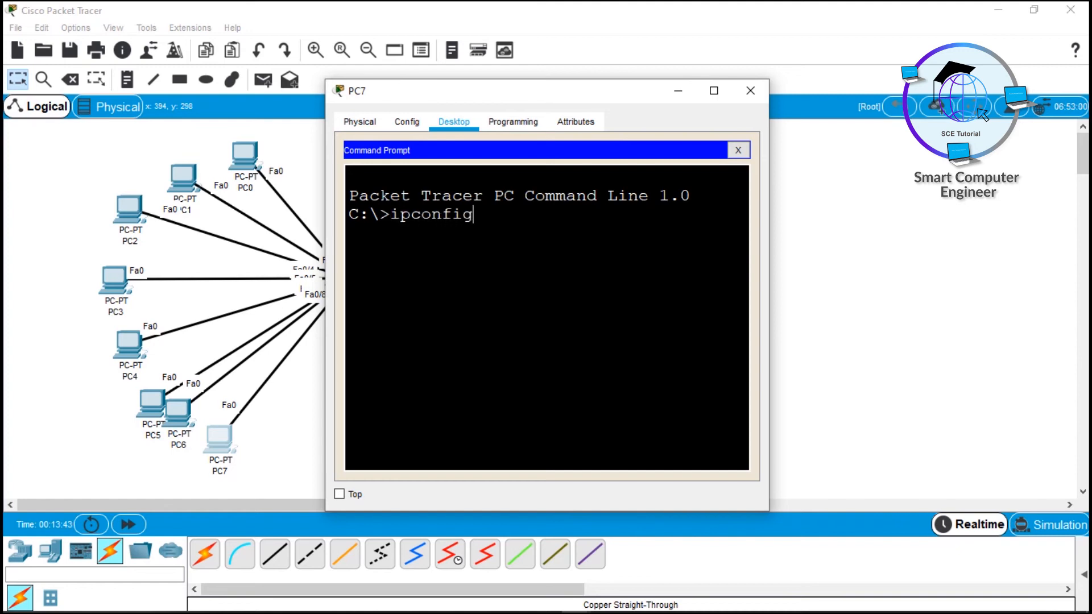
{"action": "key", "text": "Return"}
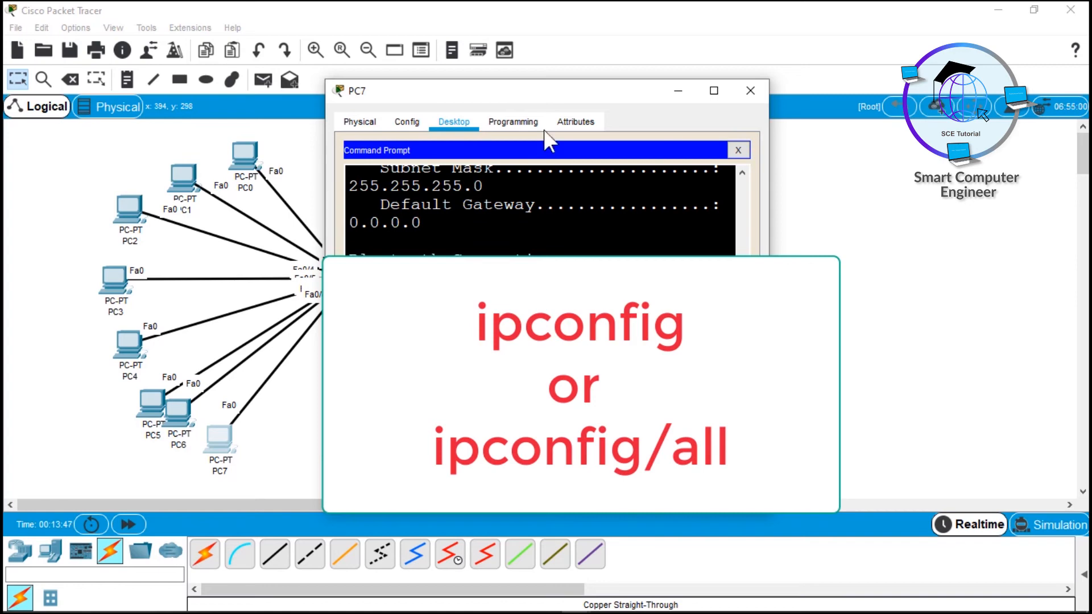
{"action": "left_click", "coordinate": [715, 91]}
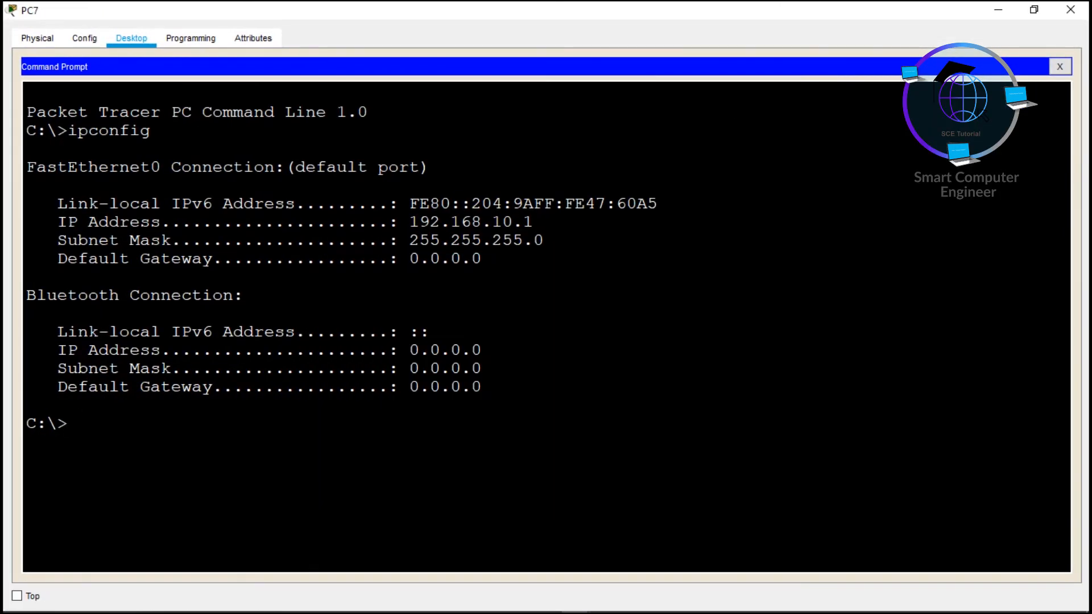
{"action": "left_click_drag", "start_coordinate": [410, 222], "coordinate": [524, 222]}
{"action": "left_click_drag", "start_coordinate": [410, 240], "coordinate": [544, 240]}
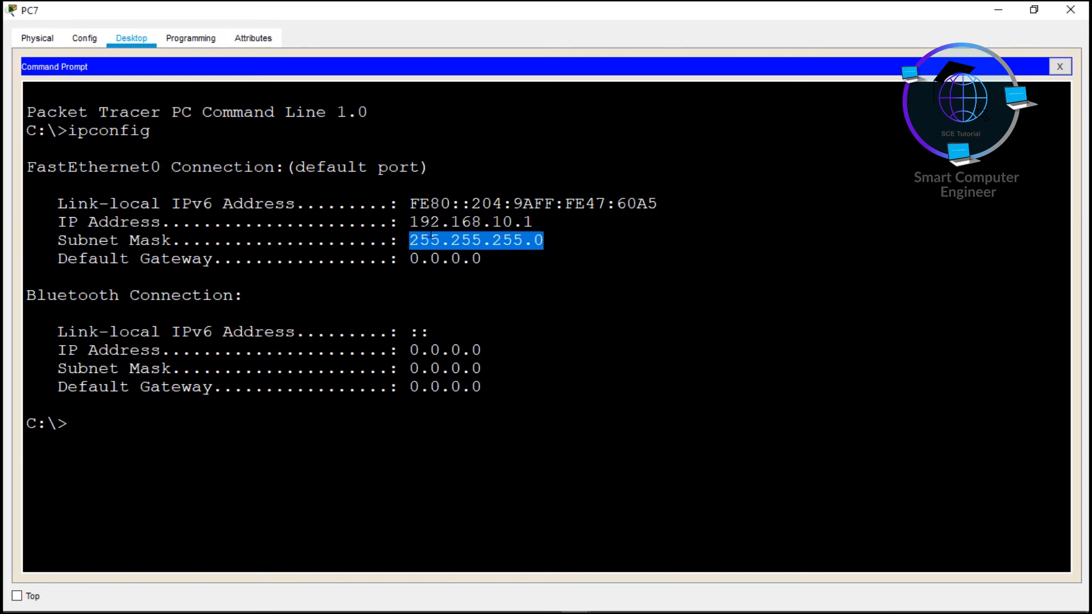
{"action": "left_click", "coordinate": [1070, 9]}
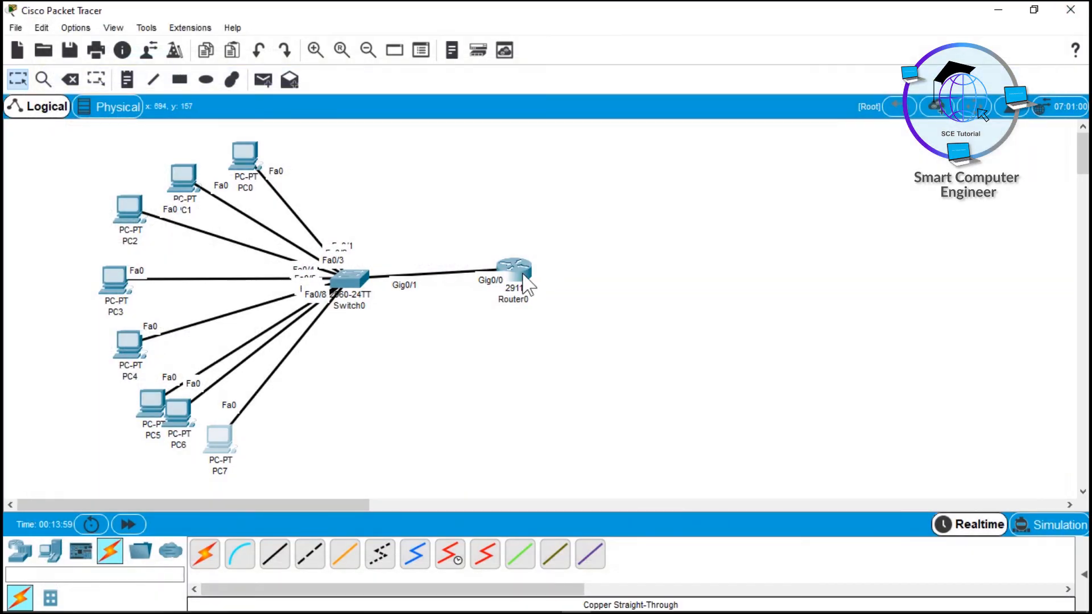
Step: Run ipconfig on PC6 and highlight 192.168.10.2, mask 255.255.255.0 and gateway 0.0.0.0
{"action": "left_click", "coordinate": [178, 411]}
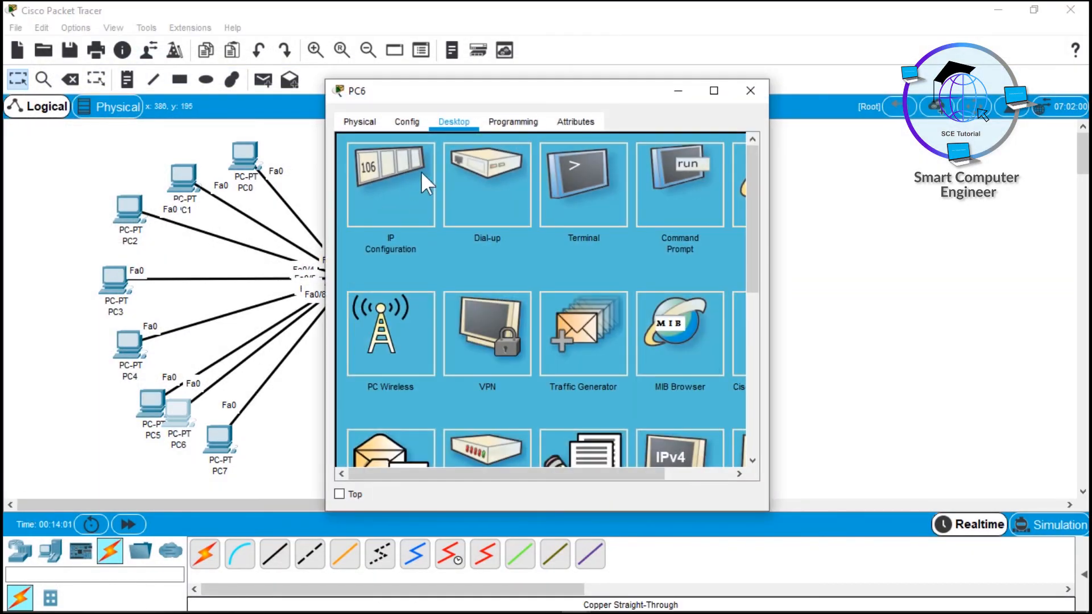
{"action": "left_click", "coordinate": [684, 204]}
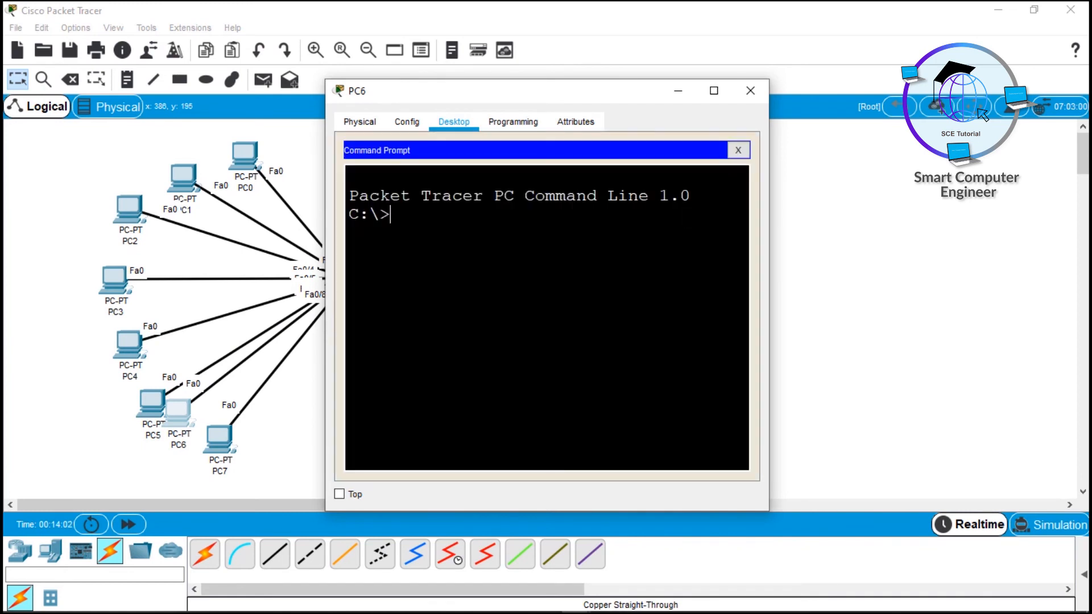
{"action": "type", "text": "ipconfig"}
{"action": "key", "text": "Return"}
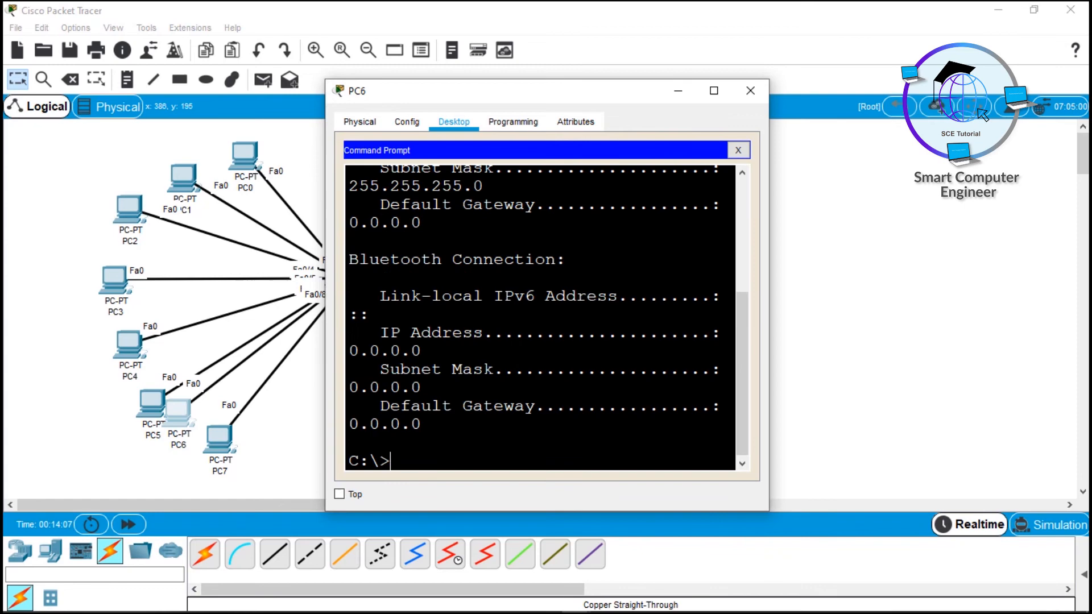
{"action": "key", "text": "super+Up"}
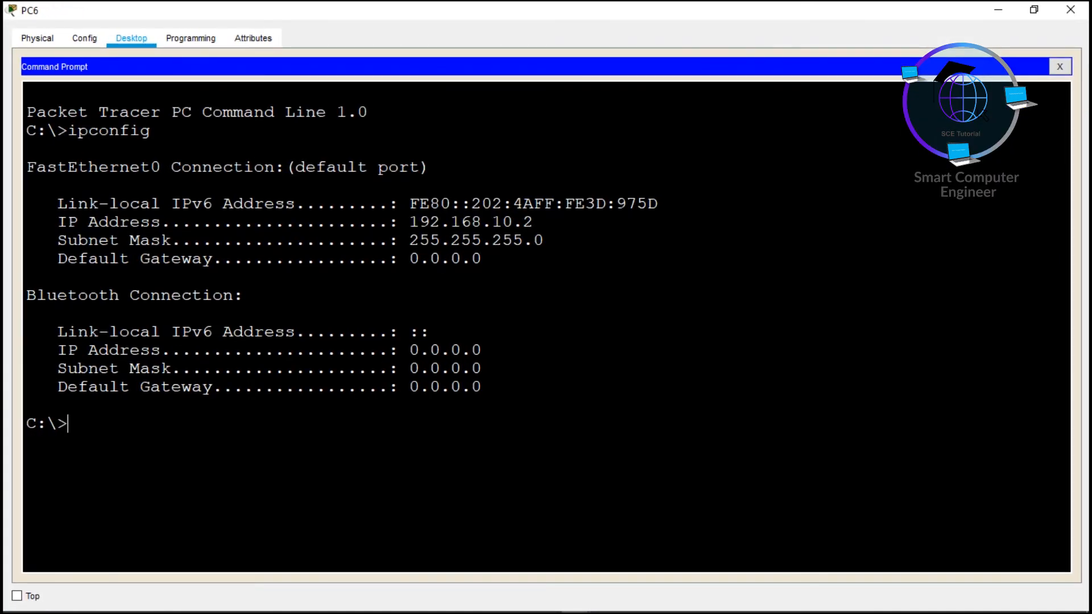
{"action": "left_click_drag", "start_coordinate": [409, 222], "coordinate": [524, 242]}
{"action": "left_click", "coordinate": [439, 259]}
{"action": "left_click_drag", "start_coordinate": [410, 259], "coordinate": [472, 259]}
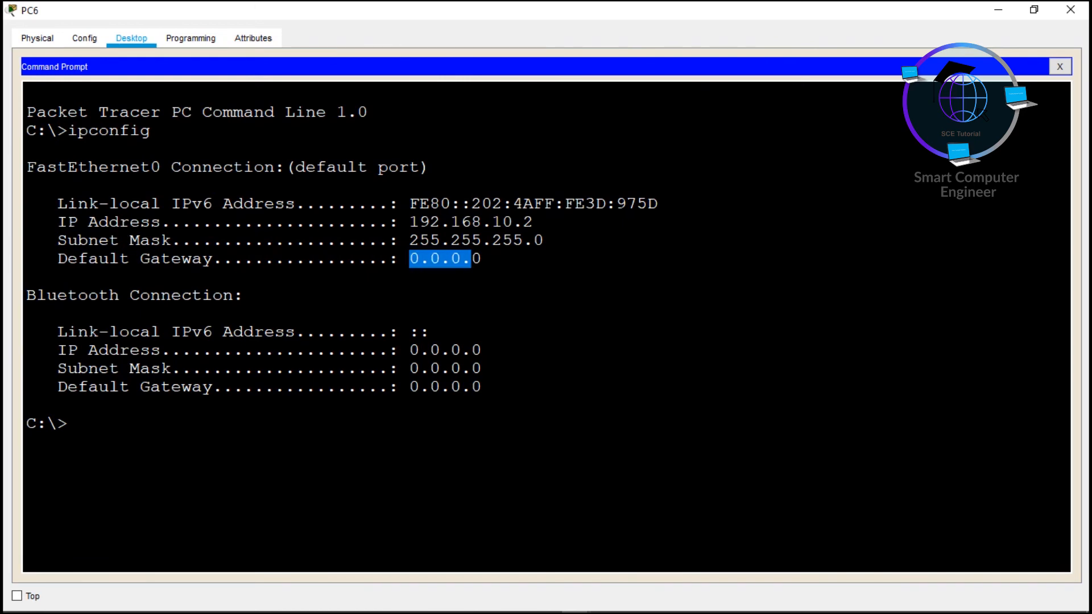
{"action": "left_click_drag", "start_coordinate": [419, 387], "coordinate": [461, 387]}
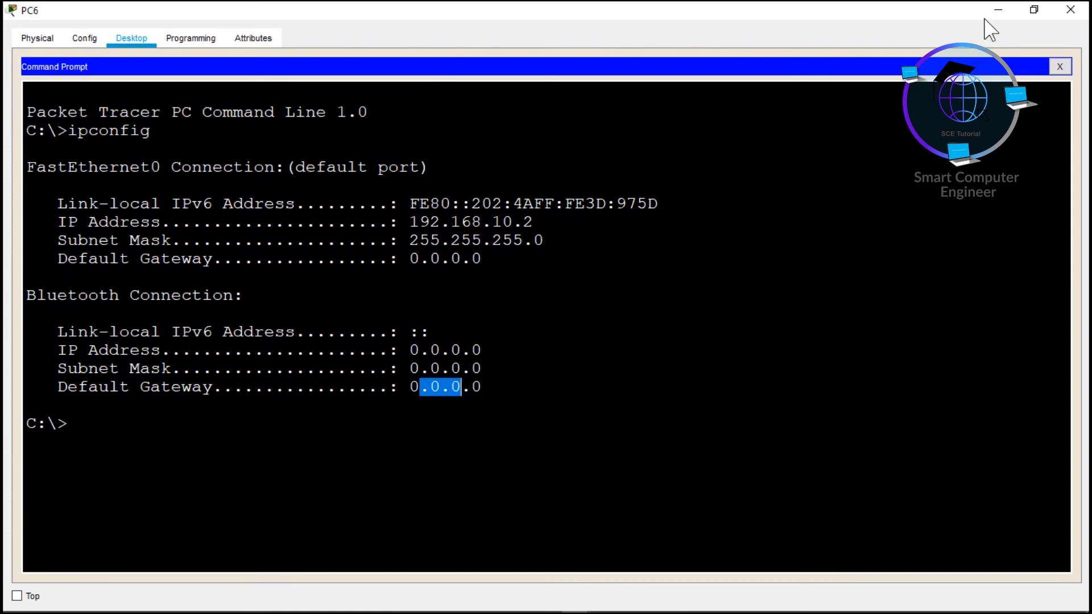
{"action": "left_click", "coordinate": [1070, 10]}
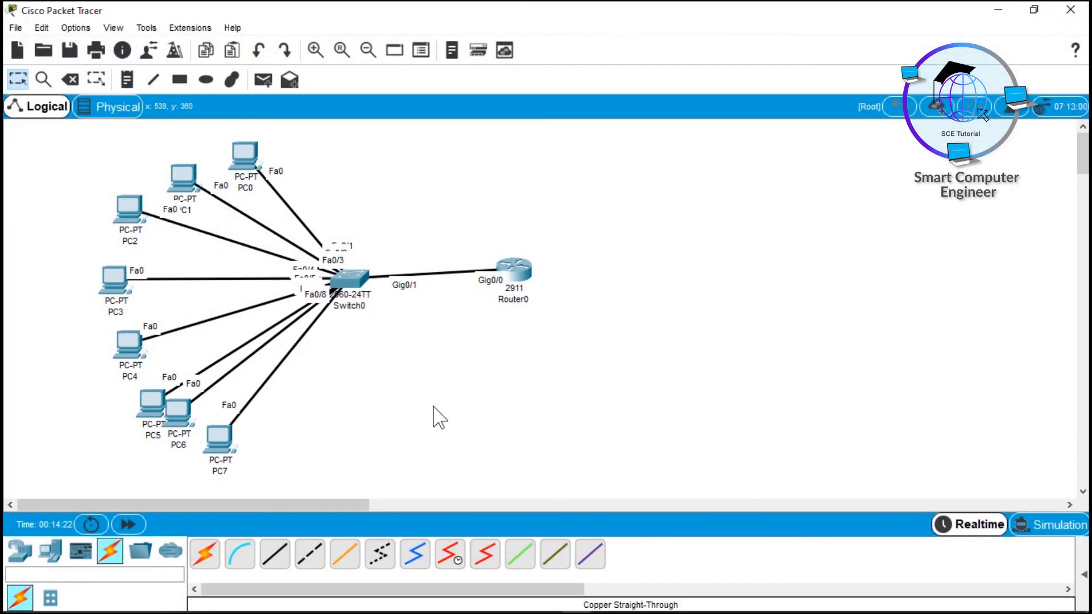
Step: Ping 192.168.10.5 from PC7's command prompt and enlarge the window to read the replies
{"action": "left_click_drag", "start_coordinate": [164, 422], "coordinate": [157, 408]}
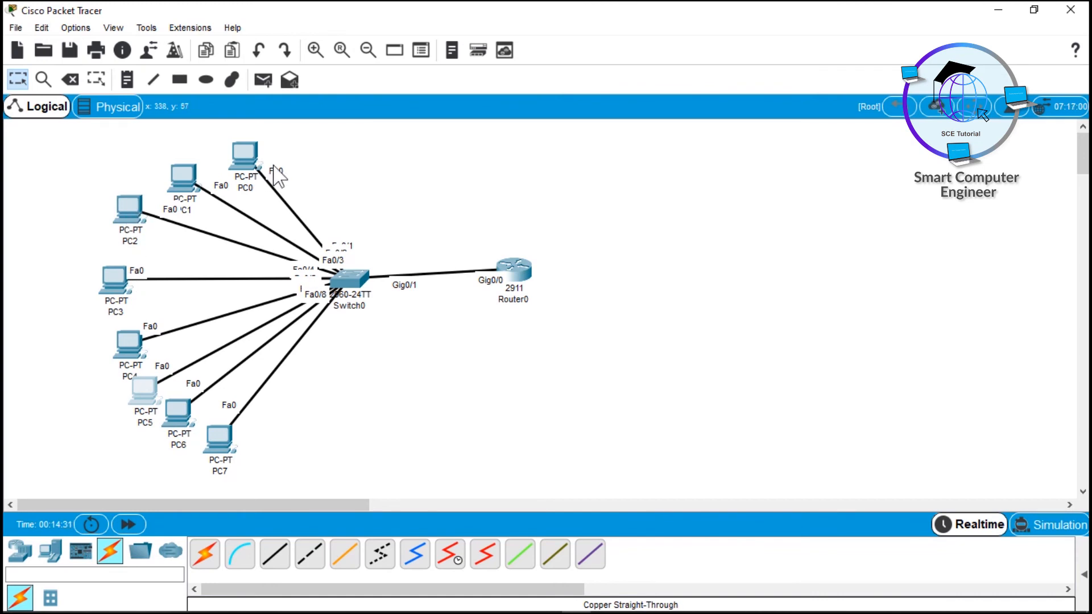
{"action": "left_click", "coordinate": [219, 441]}
{"action": "left_click_drag", "start_coordinate": [440, 91], "coordinate": [665, 84]}
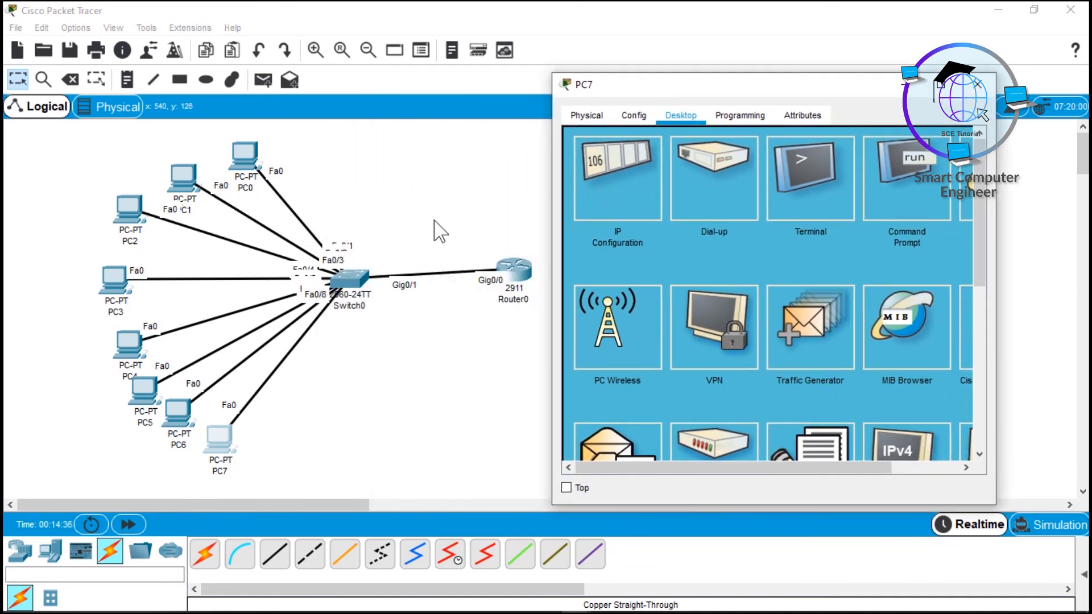
{"action": "left_click", "coordinate": [928, 215]}
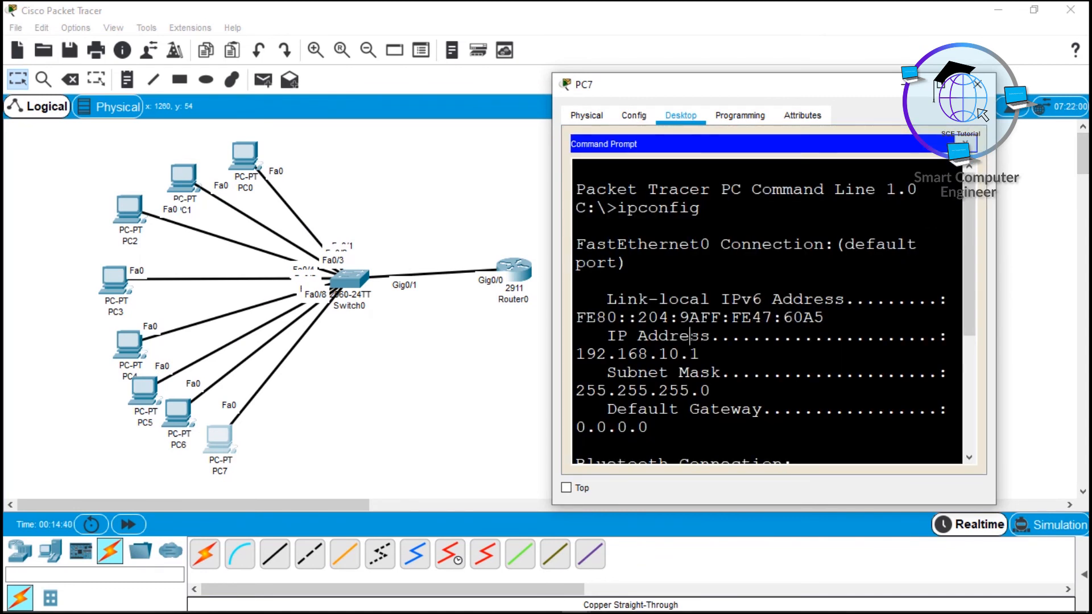
{"action": "key", "text": "Return"}
{"action": "key", "text": "Return"}
{"action": "key", "text": "Return"}
{"action": "type", "text": "ping"}
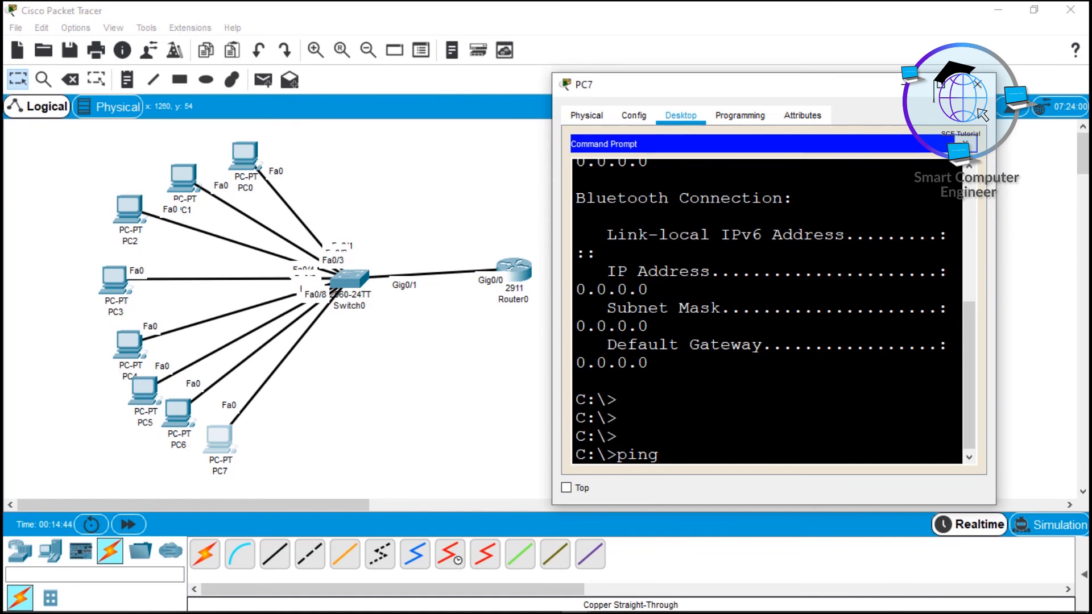
{"action": "type", "text": " 192.168"}
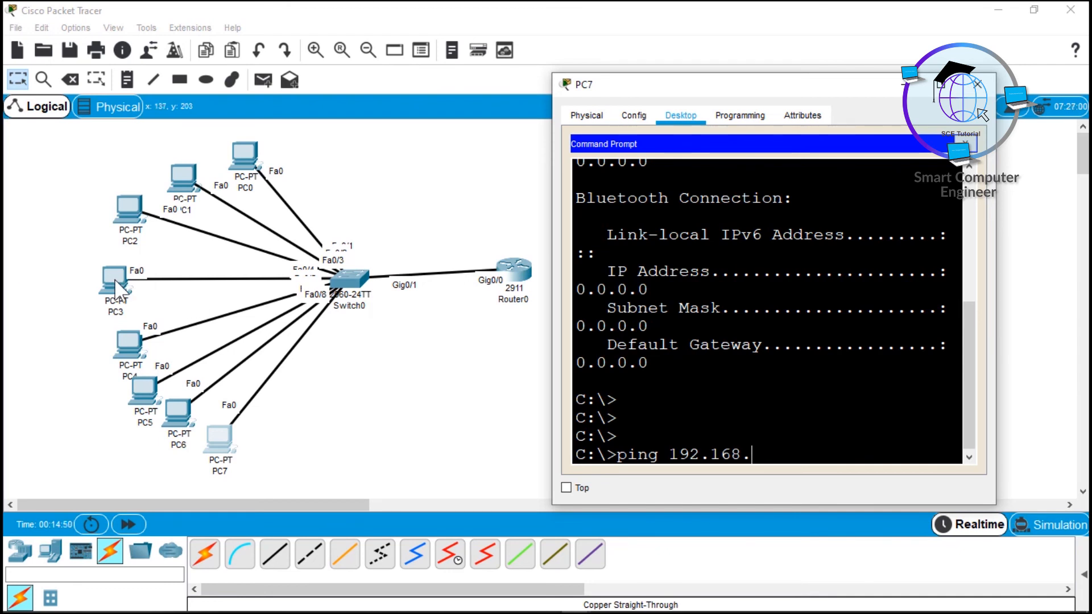
{"action": "type", "text": ".10"}
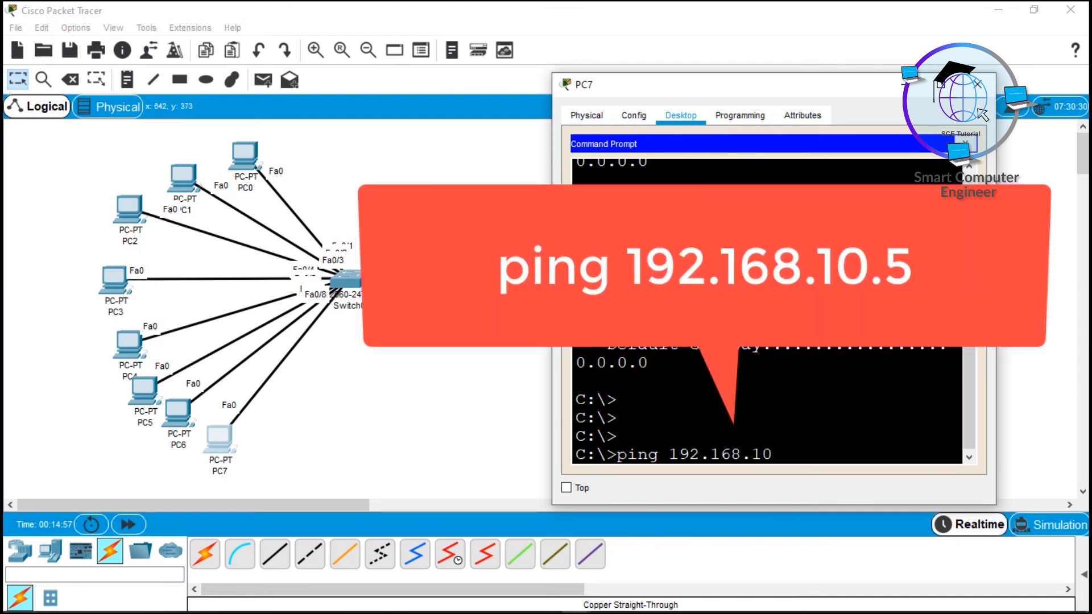
{"action": "type", "text": ".5"}
{"action": "key", "text": "Return"}
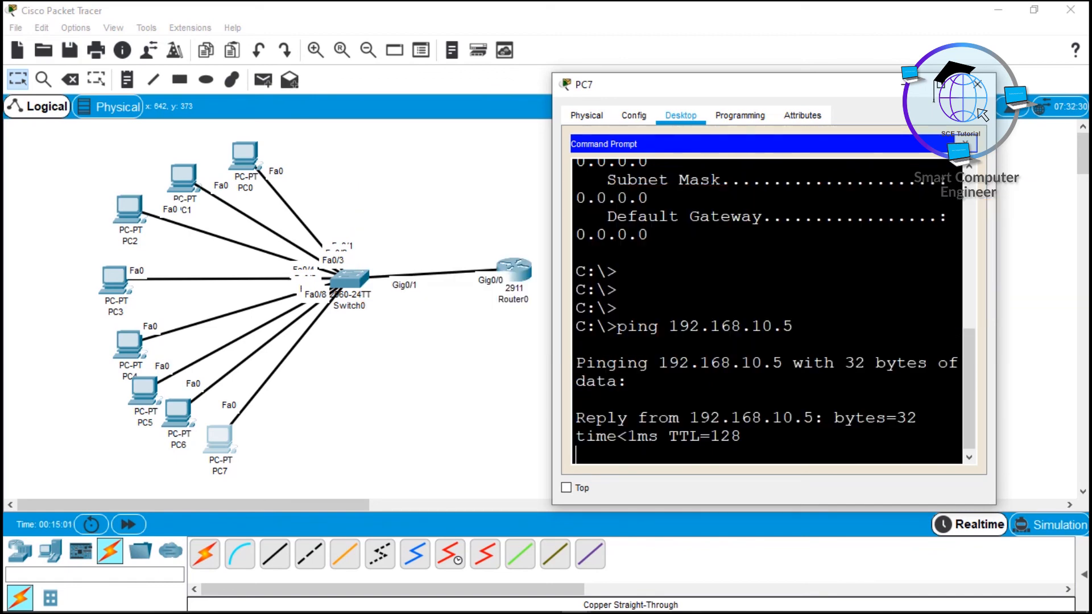
{"action": "left_click", "coordinate": [960, 85]}
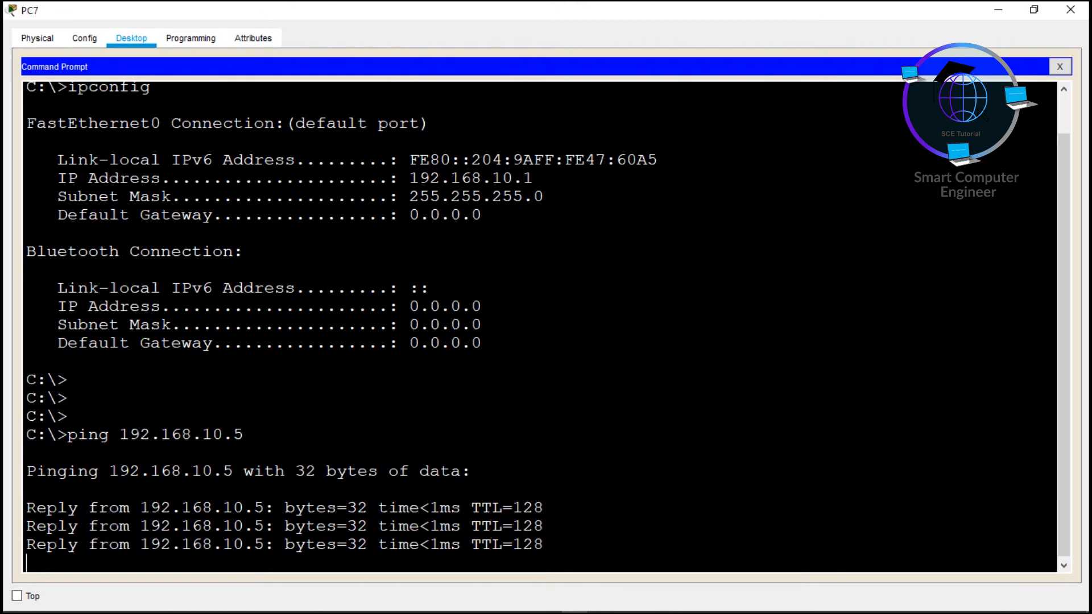
Step: Highlight the 32-byte replies and the 4 sent, 4 received, 0% loss statistics
{"action": "left_click_drag", "start_coordinate": [25, 380], "coordinate": [256, 379]}
{"action": "left_click_drag", "start_coordinate": [348, 379], "coordinate": [368, 379]}
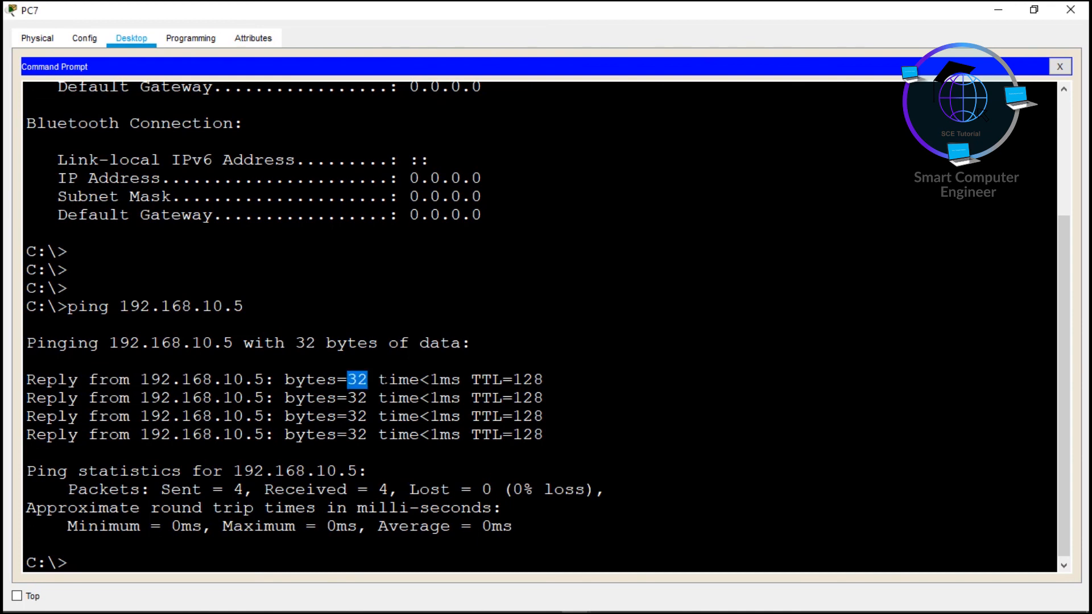
{"action": "left_click_drag", "start_coordinate": [388, 379], "coordinate": [534, 397]}
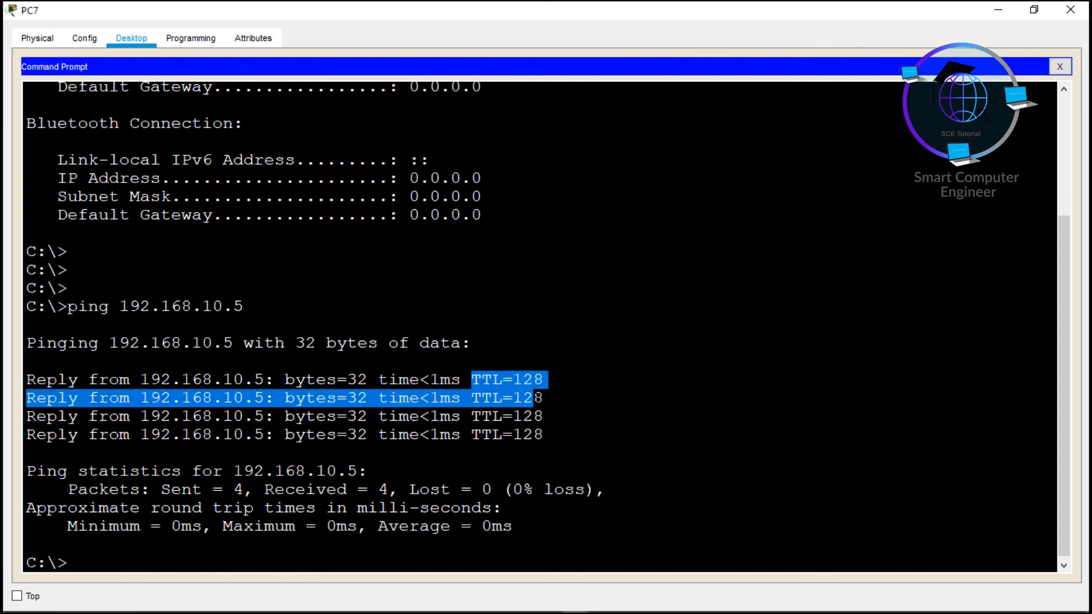
{"action": "left_click_drag", "start_coordinate": [284, 380], "coordinate": [328, 411]}
{"action": "left_click", "coordinate": [172, 508]}
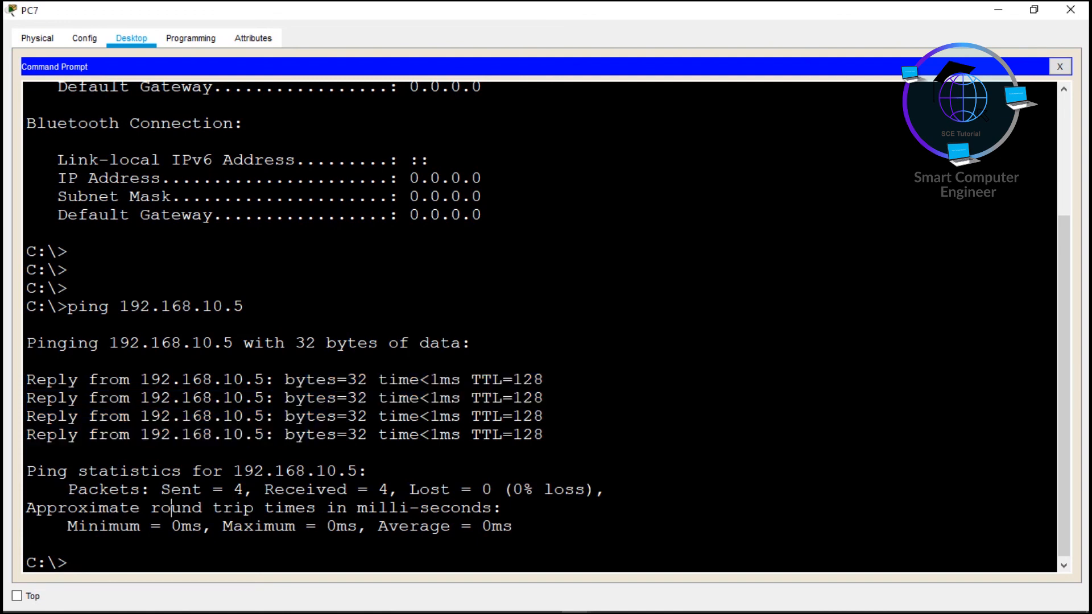
{"action": "left_click_drag", "start_coordinate": [162, 489], "coordinate": [408, 490]}
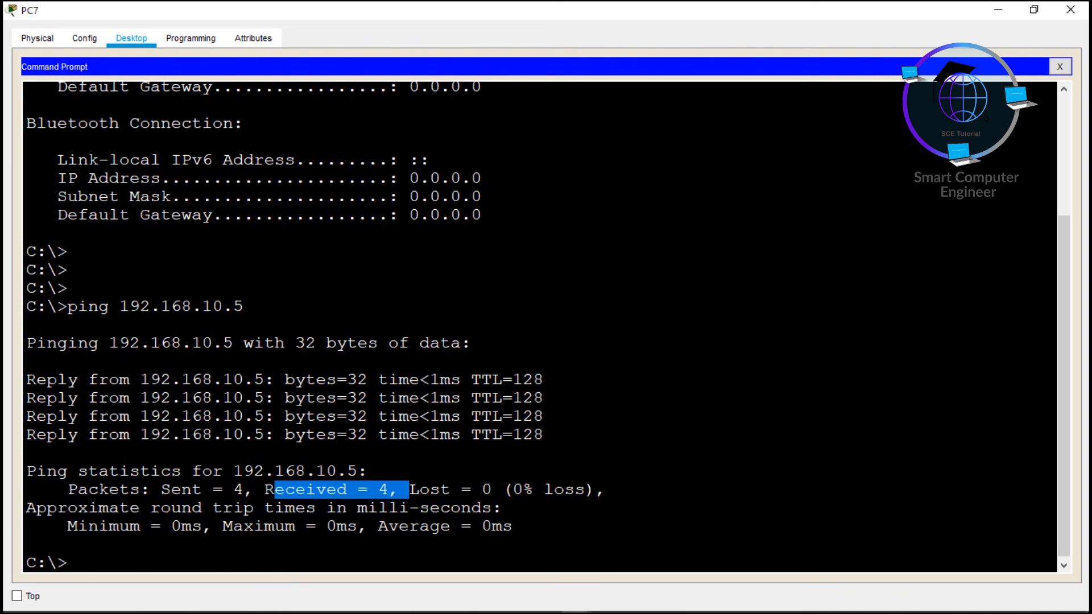
{"action": "left_click", "coordinate": [26, 544]}
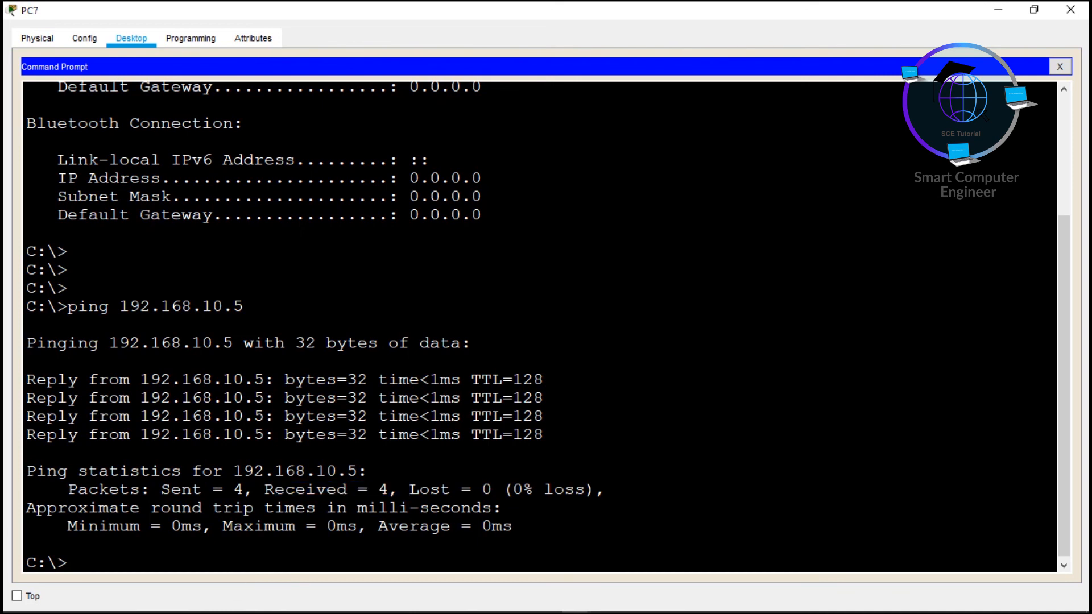
{"action": "key", "text": "Up"}
{"action": "key", "text": "Down"}
Step: Recall the ping, change the target to 192.168.10.4, and run it from PC7
{"action": "key", "text": "Up"}
{"action": "key", "text": "BackSpace"}
{"action": "type", "text": "4"}
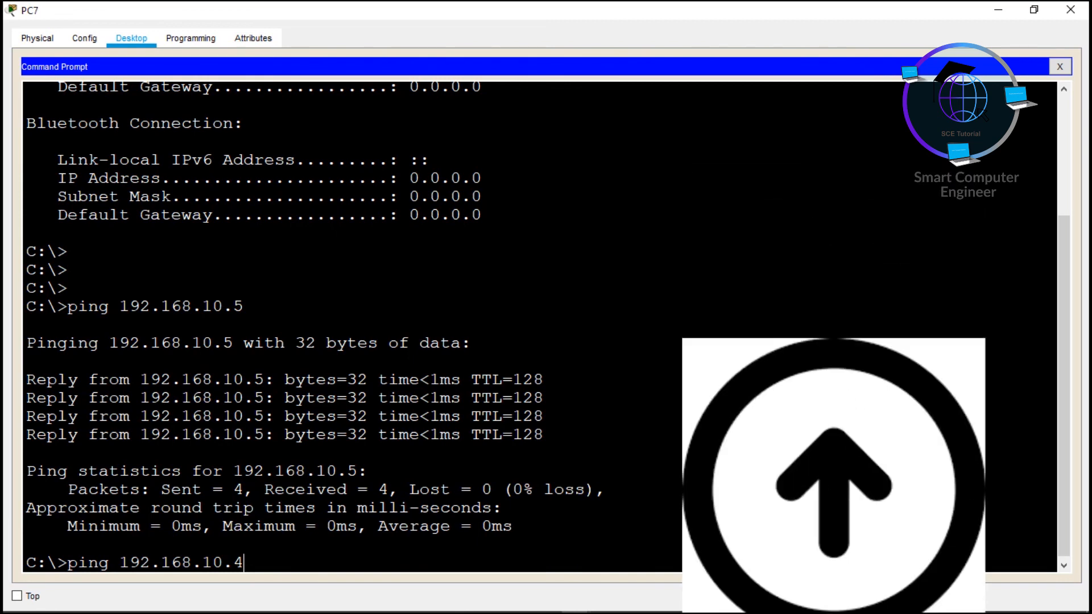
{"action": "key", "text": "Return"}
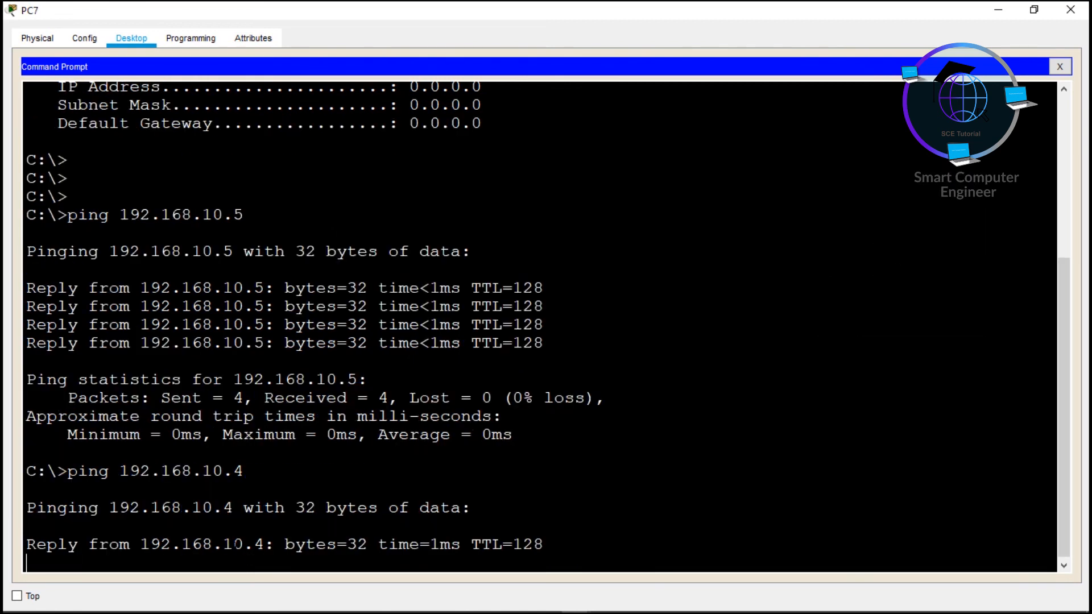